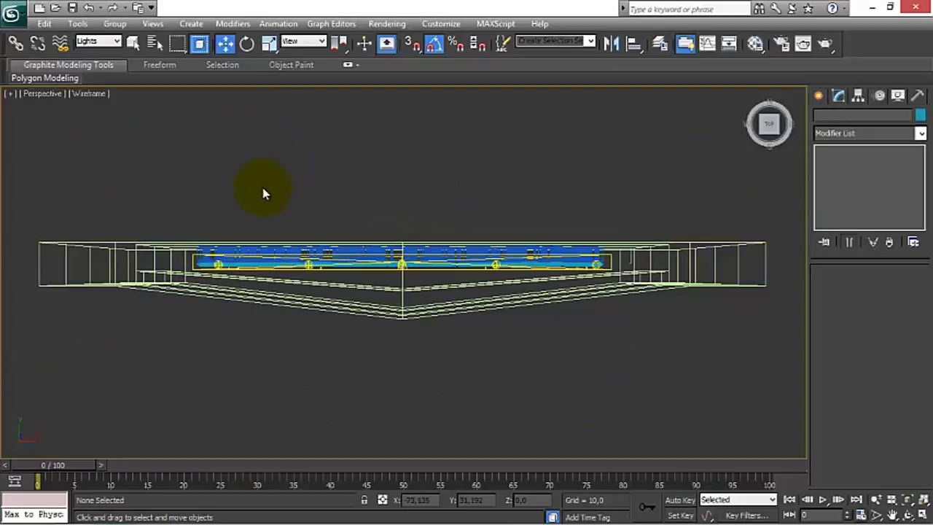
Switch the perspective viewport's display from wireframe to Shaded.
click(88, 94)
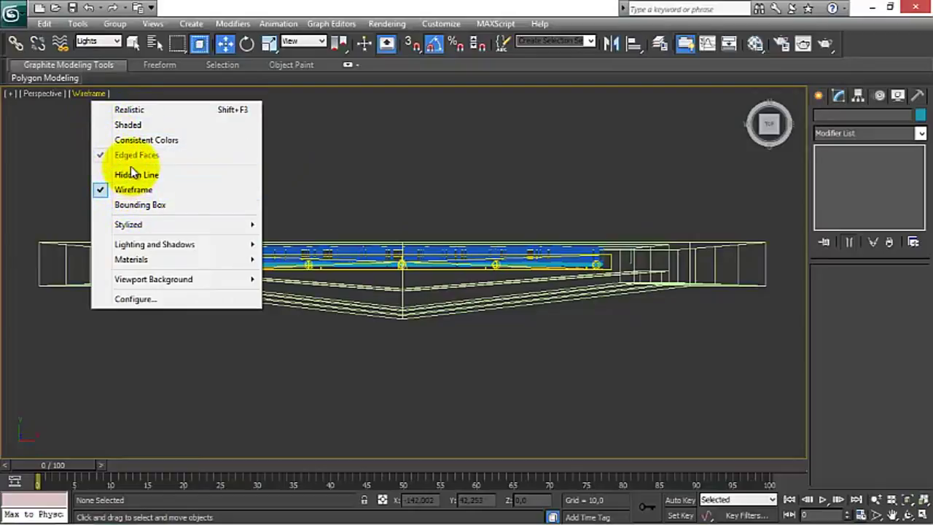
click(281, 141)
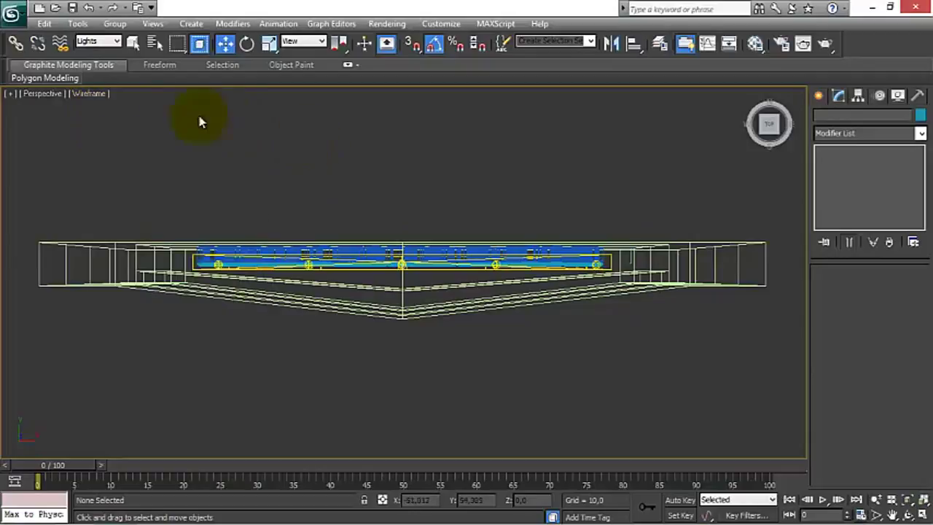
click(81, 96)
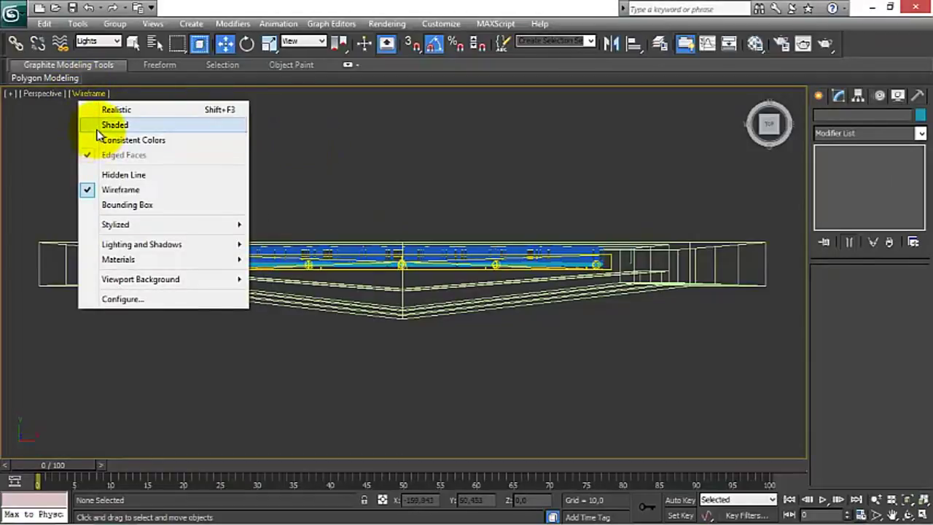
click(95, 126)
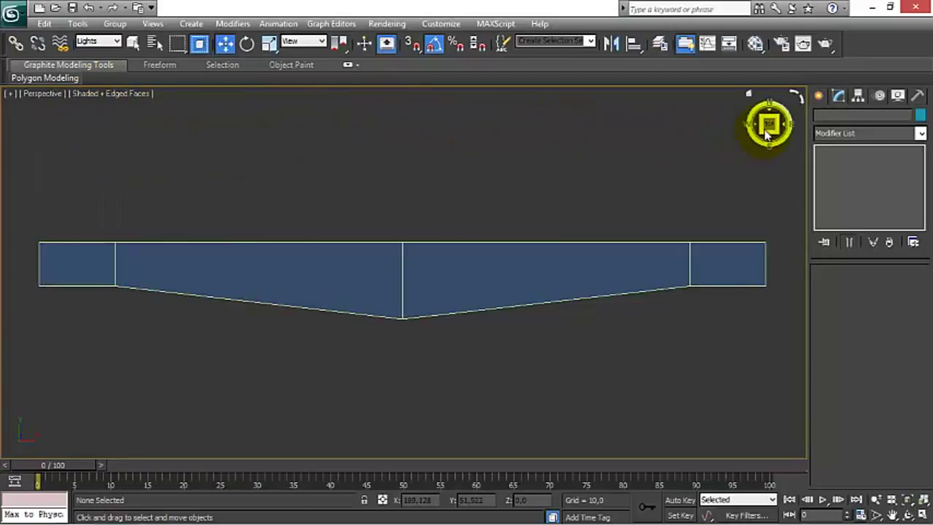
Create a plane VRayLight in front of the wall's lower part, about 10 half-length and 2.4 half-width, with AutoGrid on.
drag(765, 131, 766, 145)
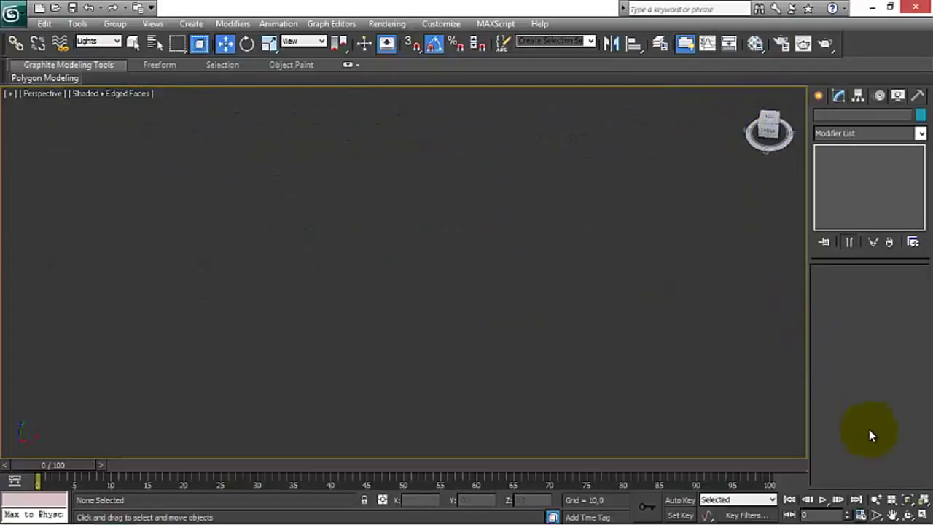
click(890, 514)
drag(644, 226, 668, 406)
drag(693, 254, 669, 382)
click(762, 130)
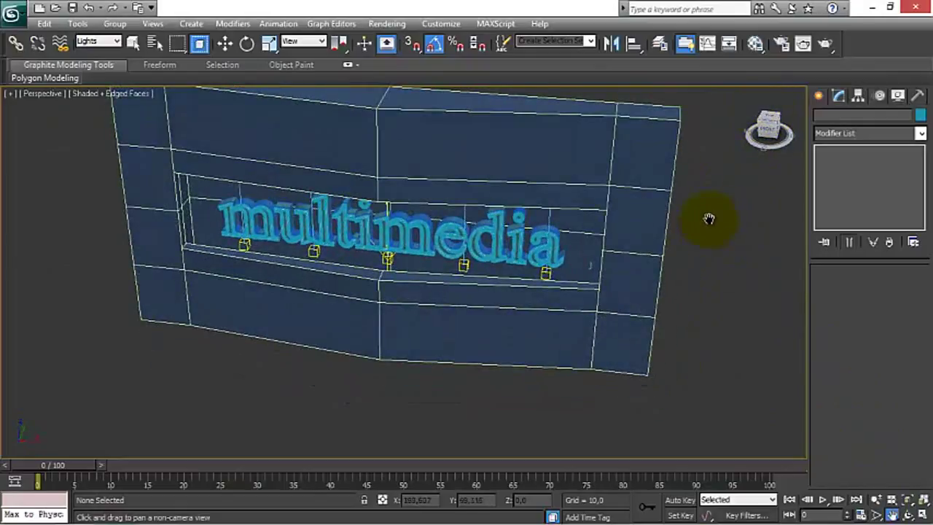
drag(708, 217, 713, 278)
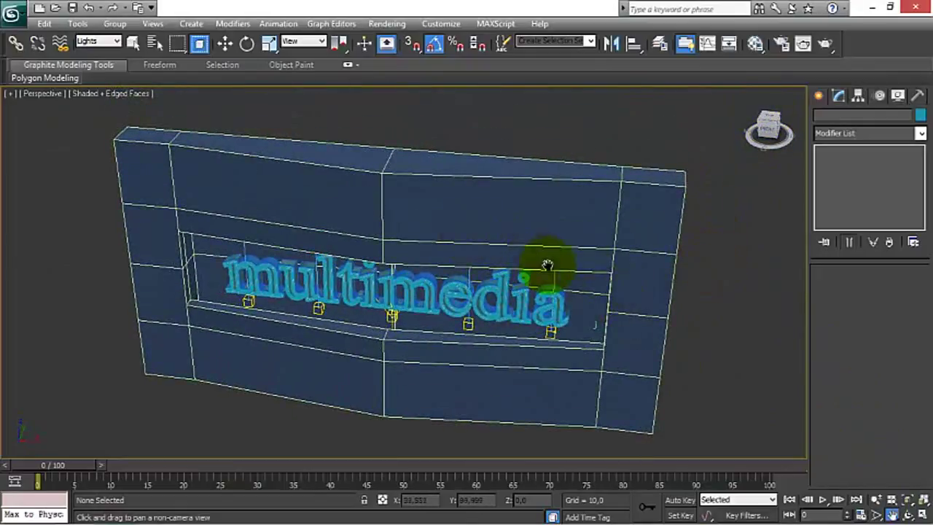
click(819, 96)
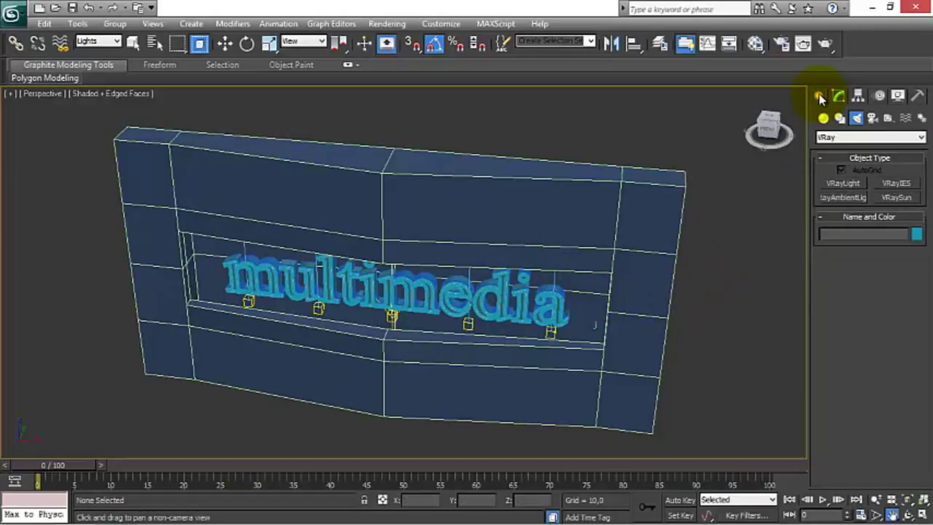
click(841, 184)
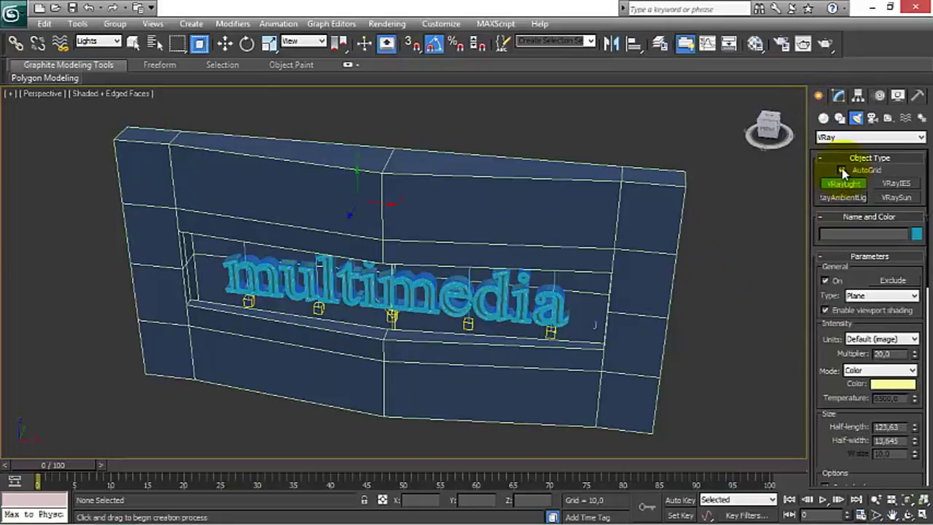
drag(762, 131, 696, 125)
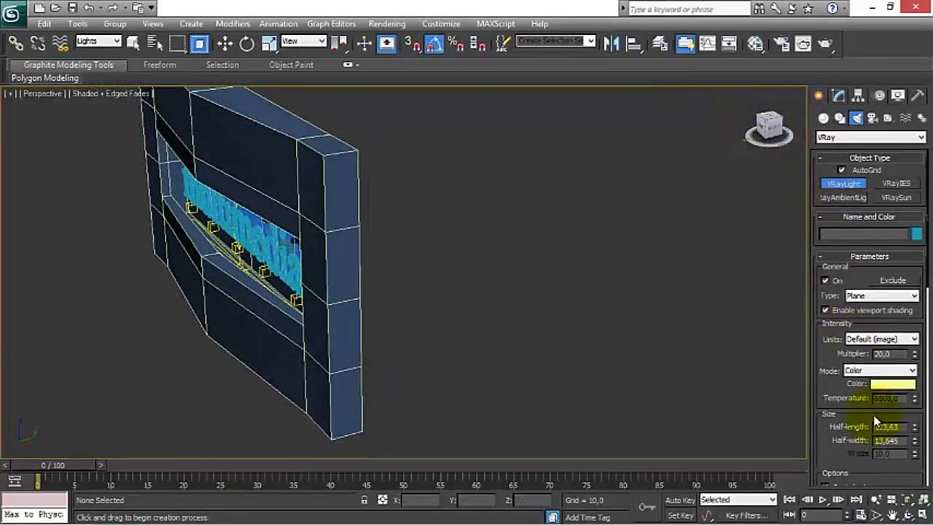
click(892, 514)
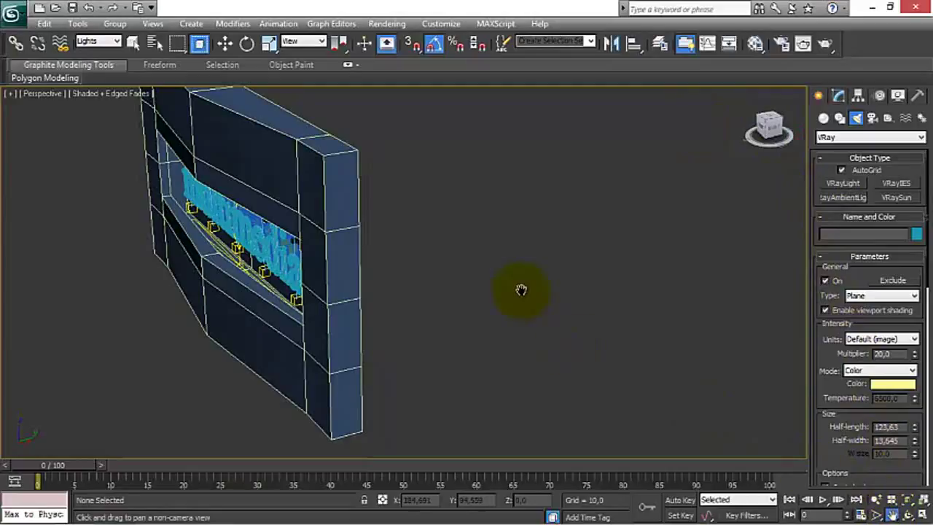
drag(522, 290, 803, 363)
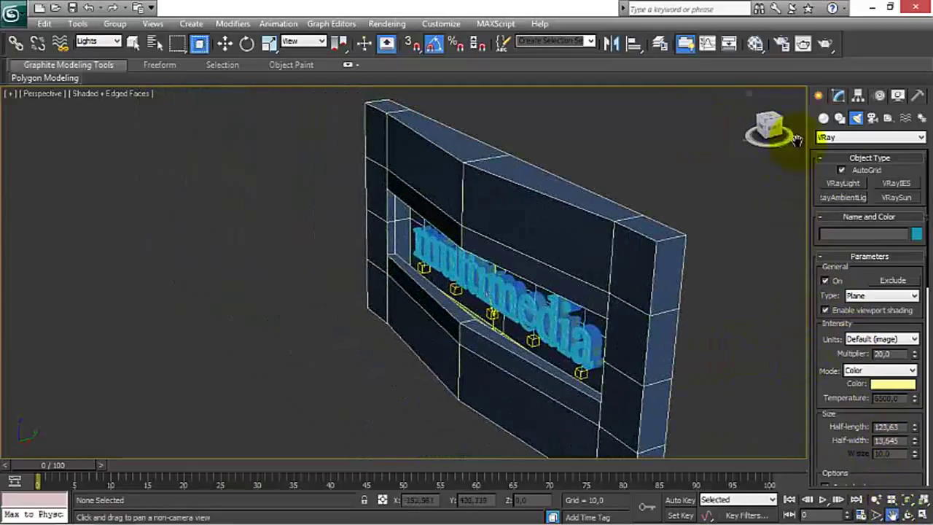
drag(774, 130, 741, 124)
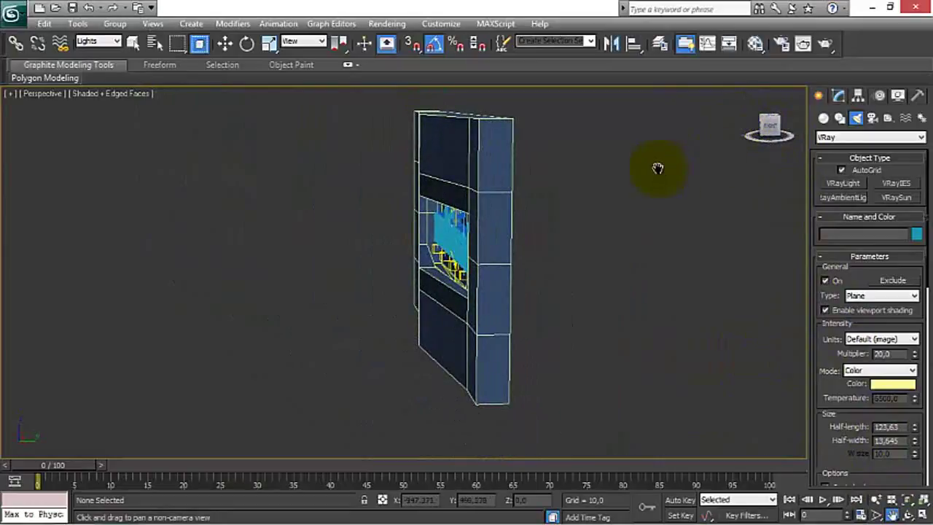
drag(656, 167, 728, 186)
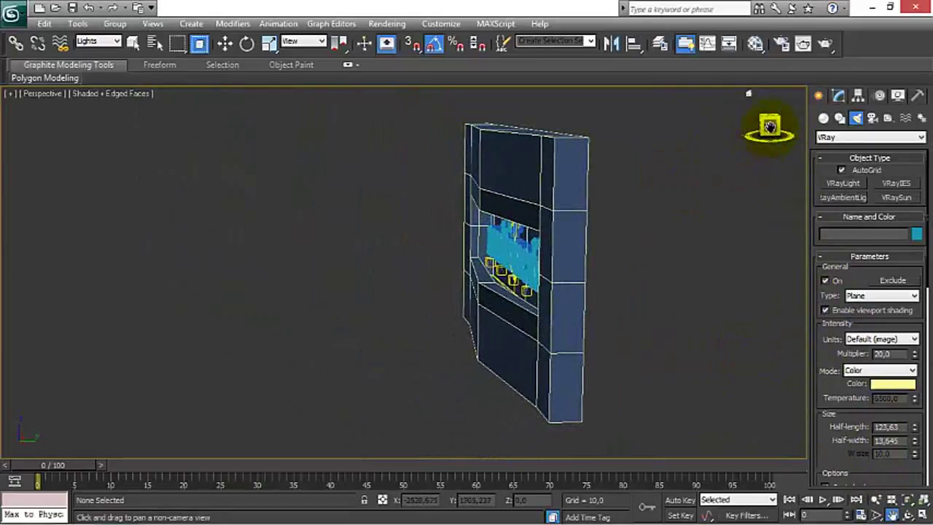
drag(769, 128, 770, 125)
drag(654, 186, 664, 223)
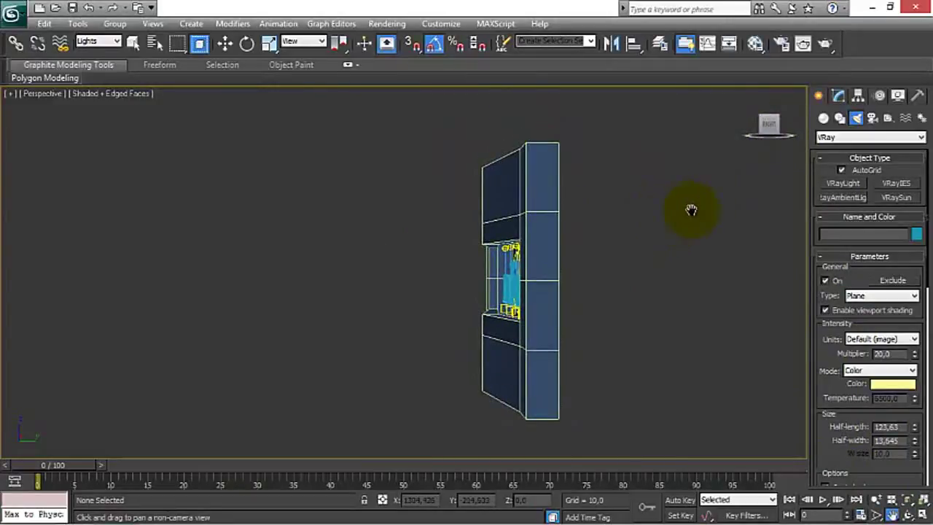
click(842, 182)
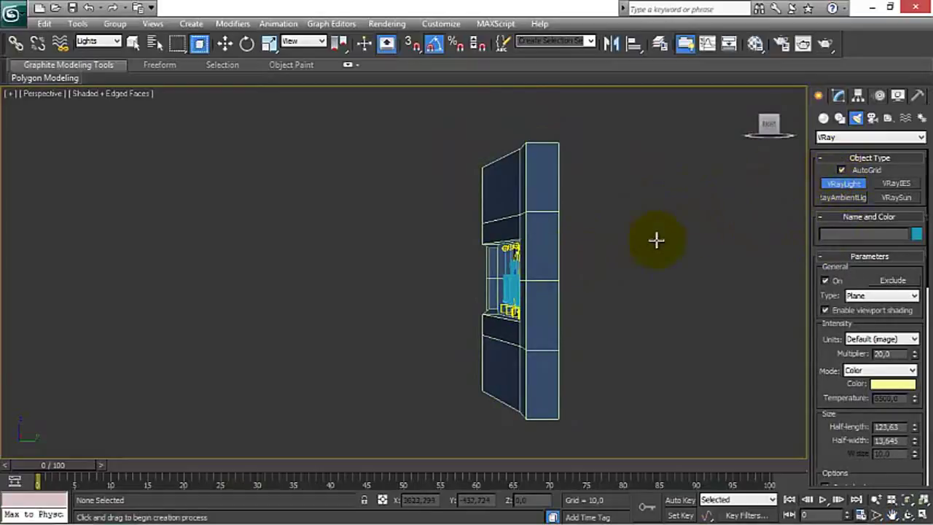
click(842, 170)
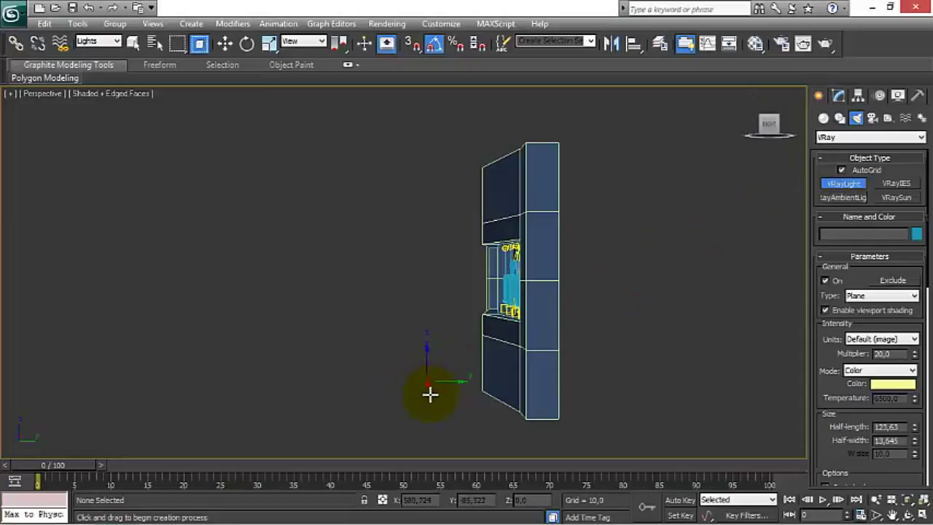
drag(430, 395, 402, 372)
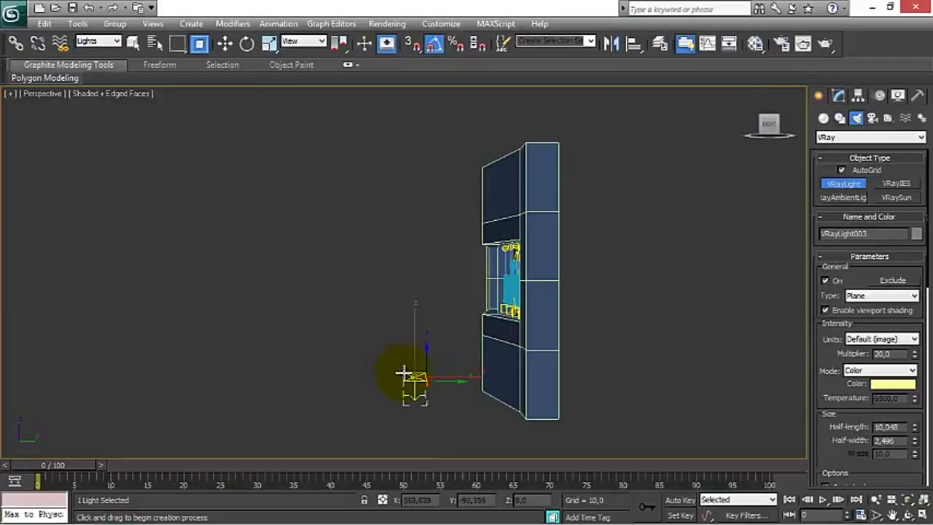
drag(412, 372, 414, 372)
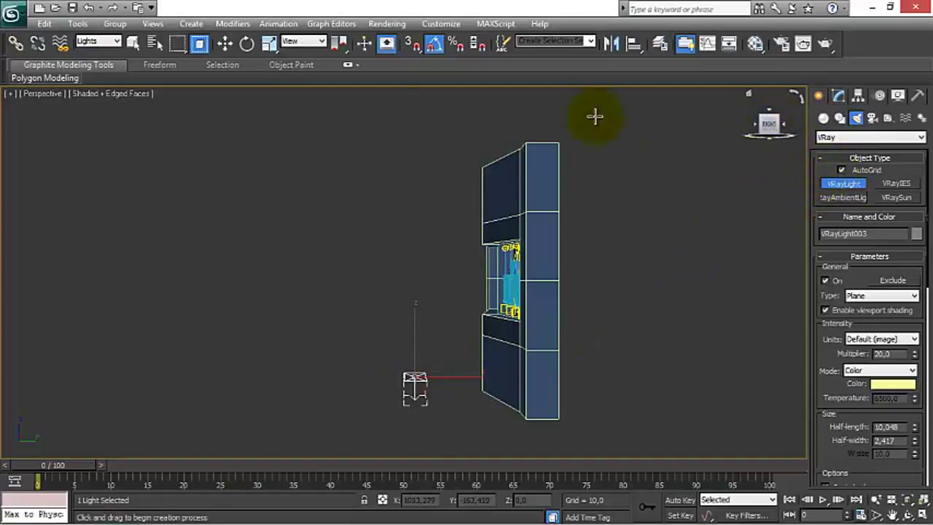
Move the new plane light along the X axis toward the sign, to about X 78.4.
click(227, 44)
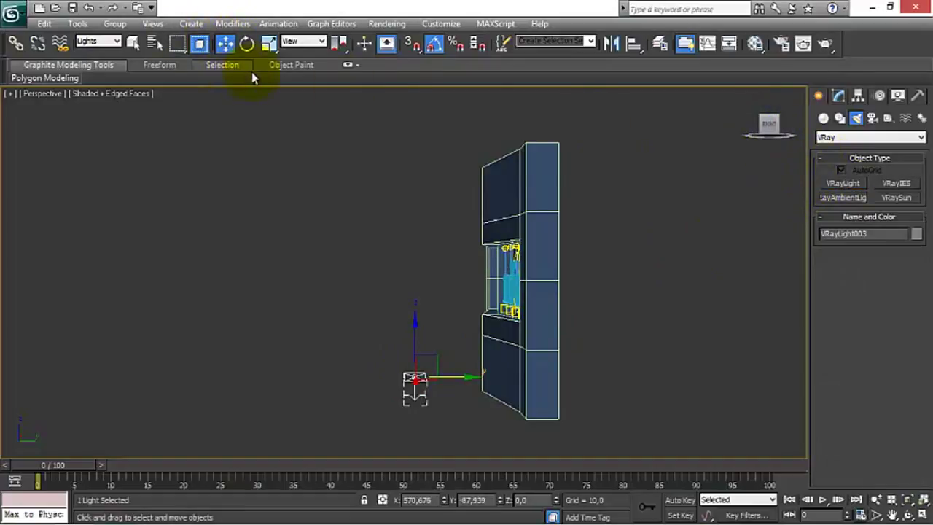
drag(777, 131, 21, 145)
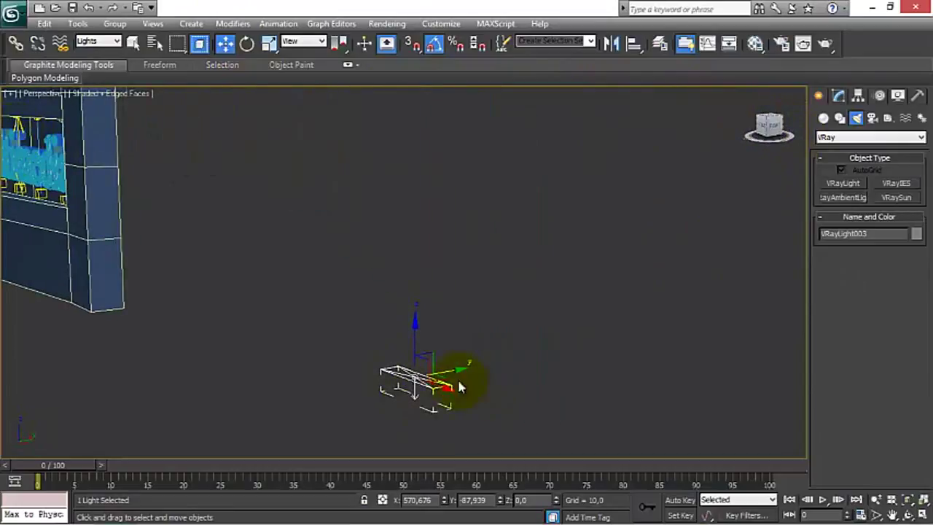
drag(443, 388, 72, 304)
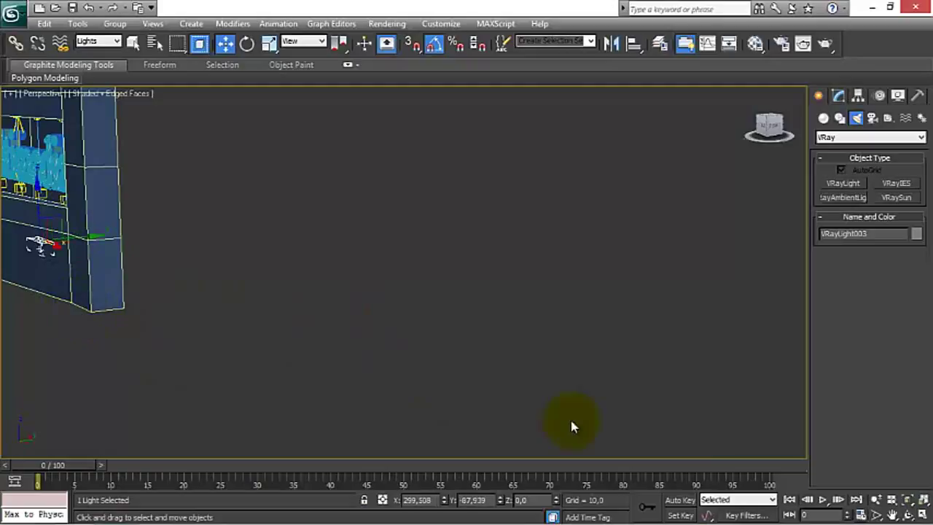
click(892, 515)
drag(290, 274, 594, 349)
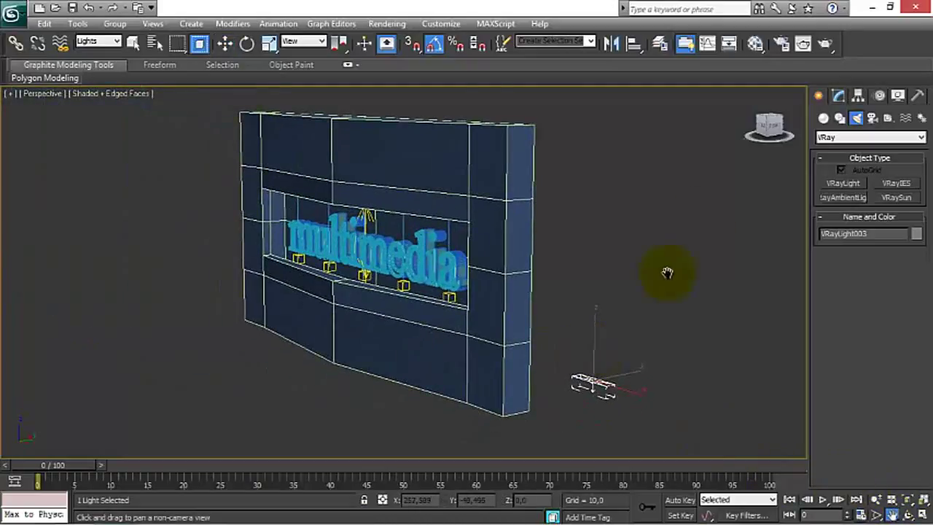
drag(761, 126, 648, 229)
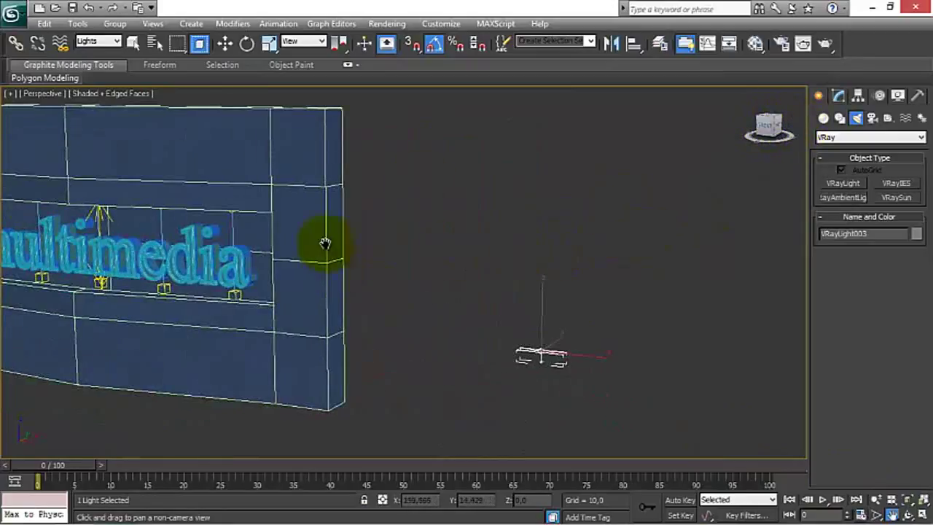
drag(762, 129, 785, 134)
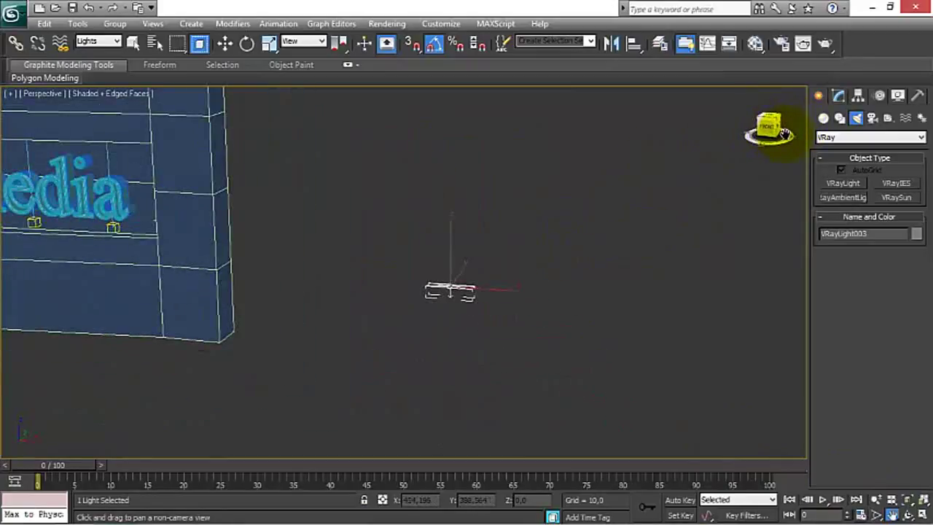
click(226, 46)
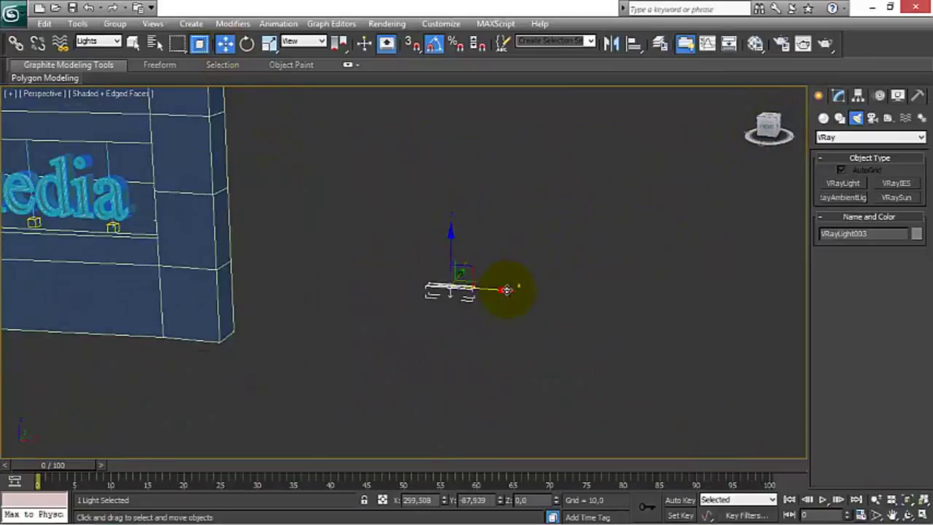
drag(496, 290, 62, 266)
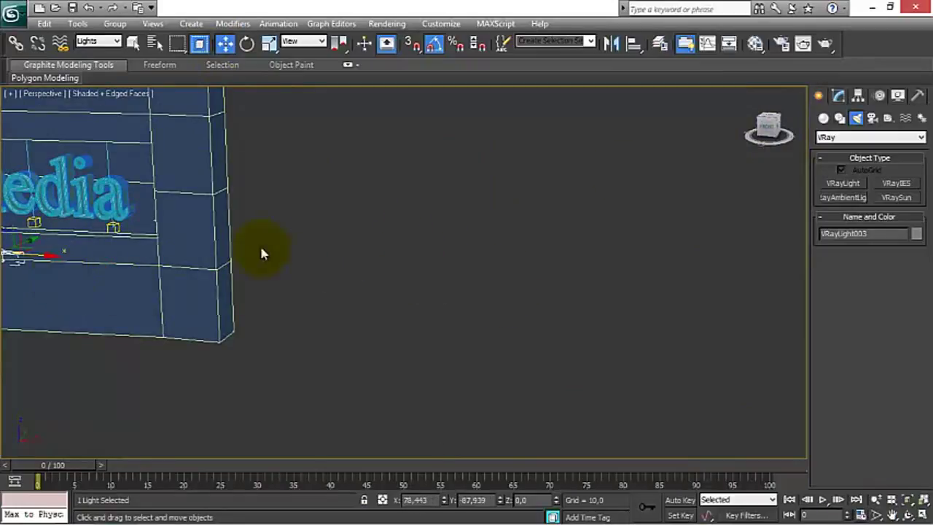
Move the plane light along the X axis to about X 7.9, near the middle of the multimedia lettering.
click(761, 129)
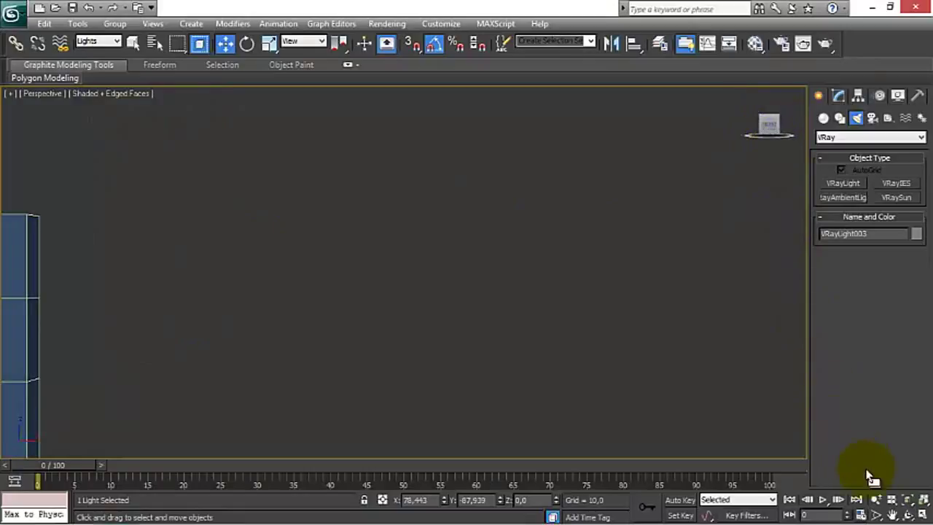
click(890, 514)
drag(283, 347, 710, 233)
drag(171, 355, 697, 223)
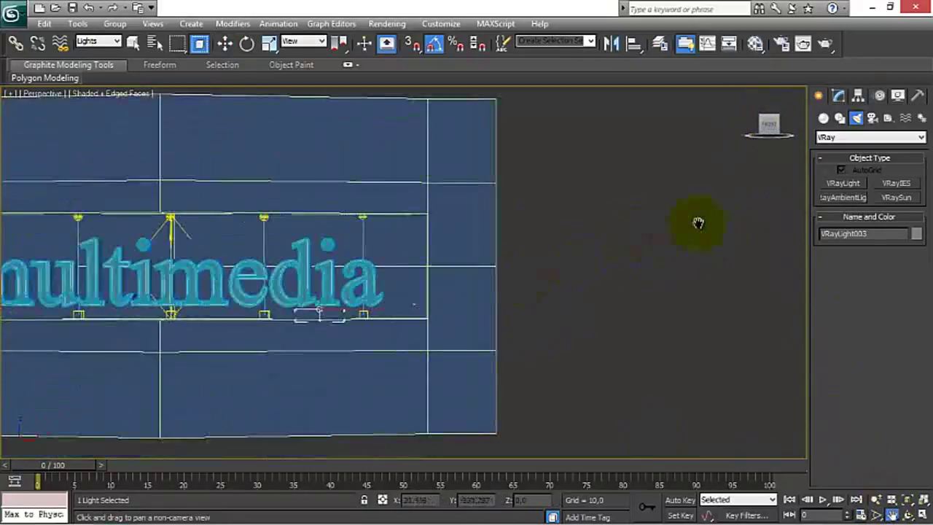
drag(175, 348, 545, 327)
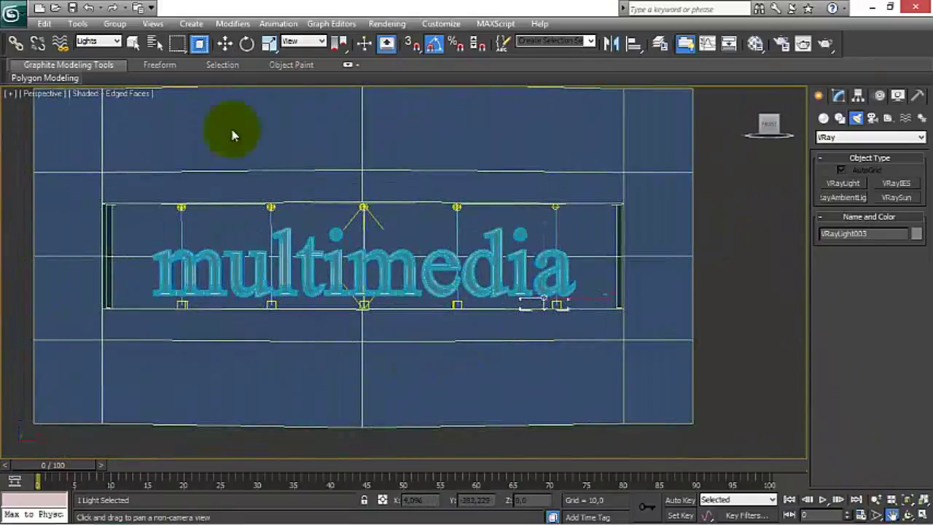
drag(767, 124, 771, 129)
drag(652, 139, 656, 248)
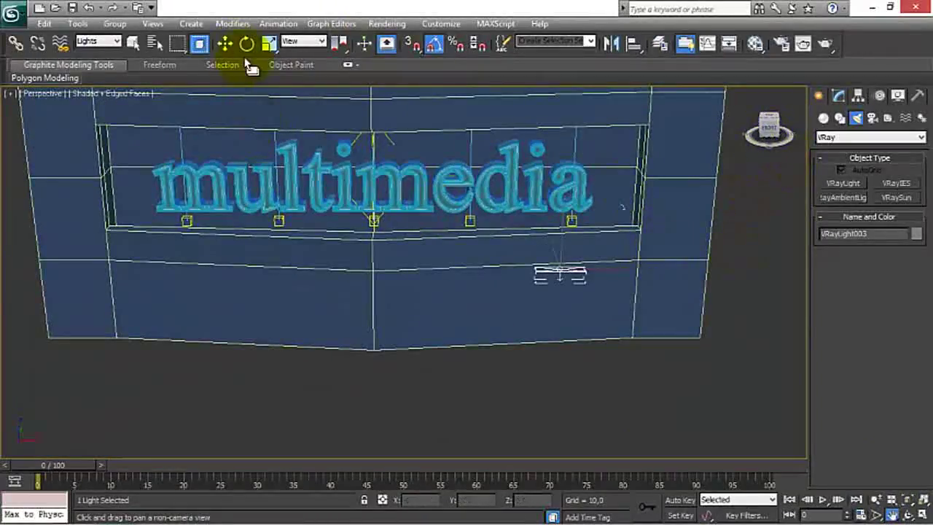
click(227, 46)
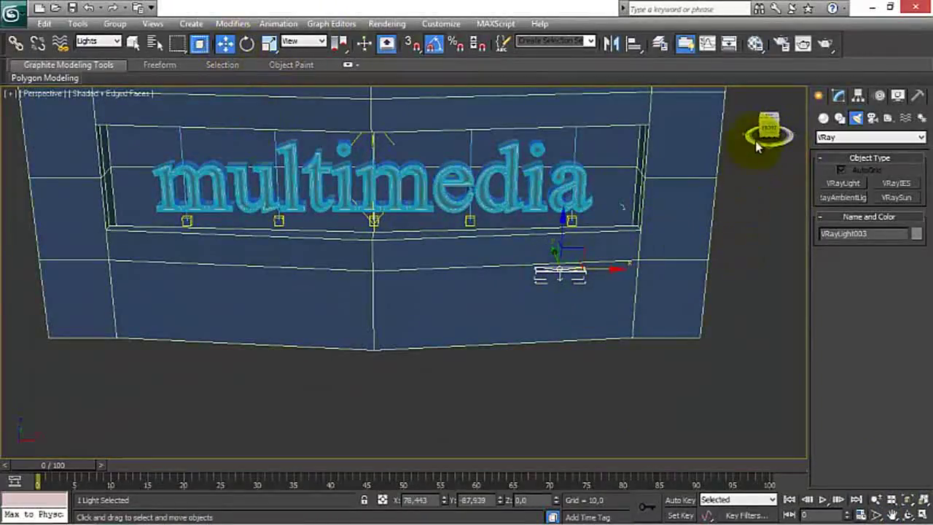
click(771, 120)
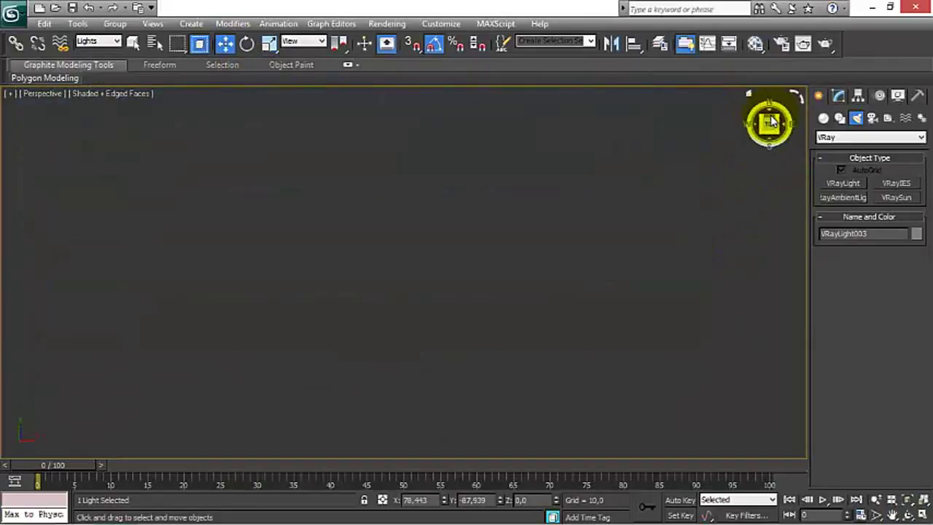
drag(771, 124, 769, 439)
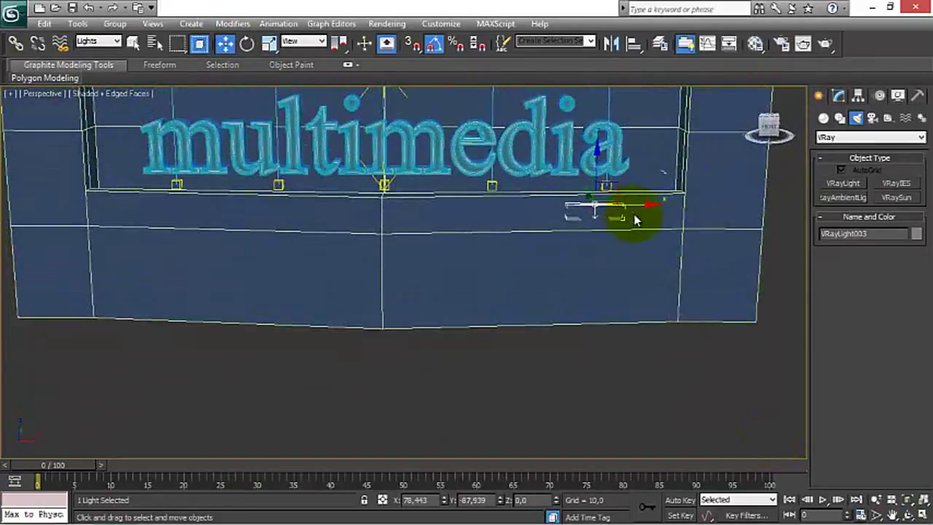
drag(643, 204, 446, 203)
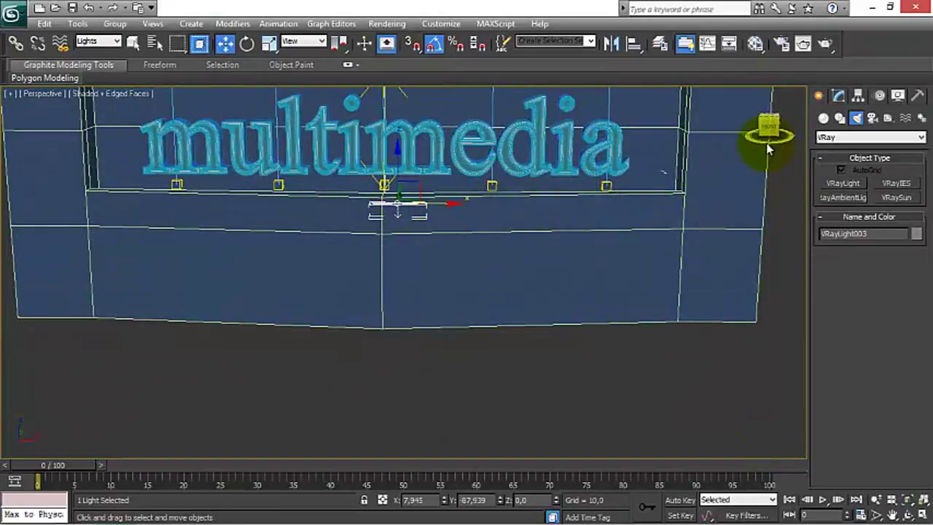
Scale up the plane light below the sign, mainly lengthwise, to about 477% in X, 356% in Y and 289% in Z.
drag(769, 135, 773, 157)
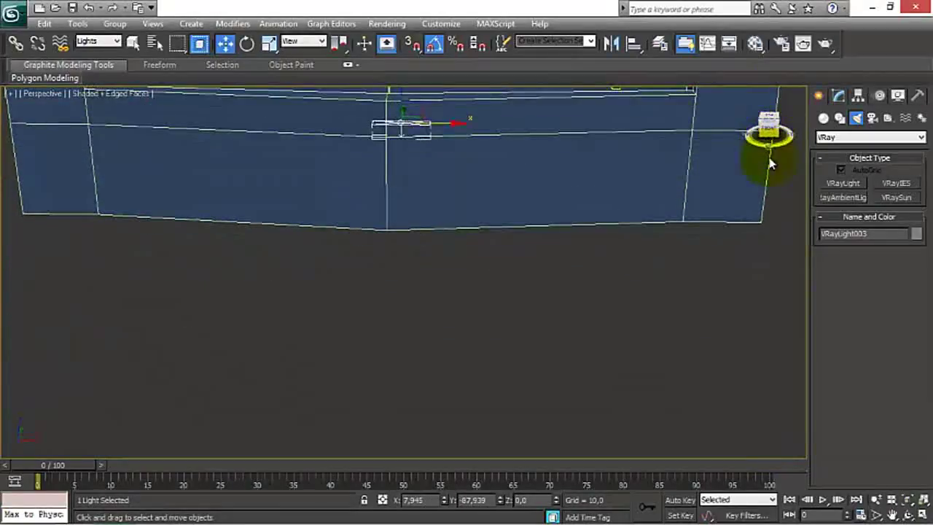
click(893, 514)
drag(564, 157, 581, 280)
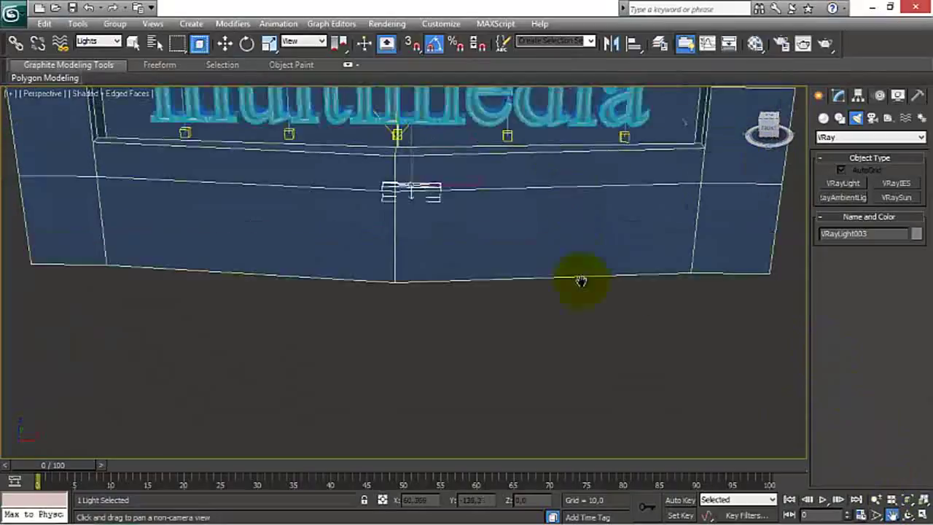
click(269, 43)
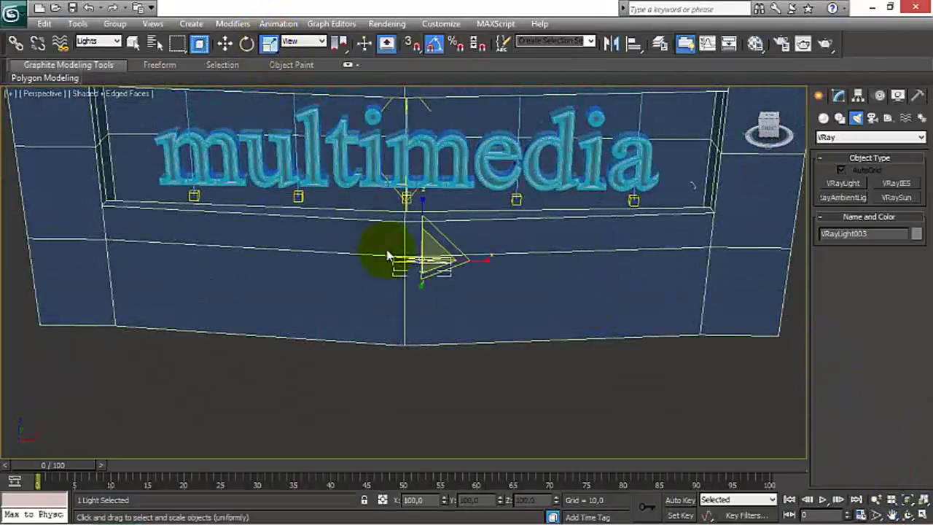
drag(475, 261, 417, 108)
Scale the plane light further along Y and Z, to about 539% in Y and 503% in Z.
drag(766, 125, 729, 136)
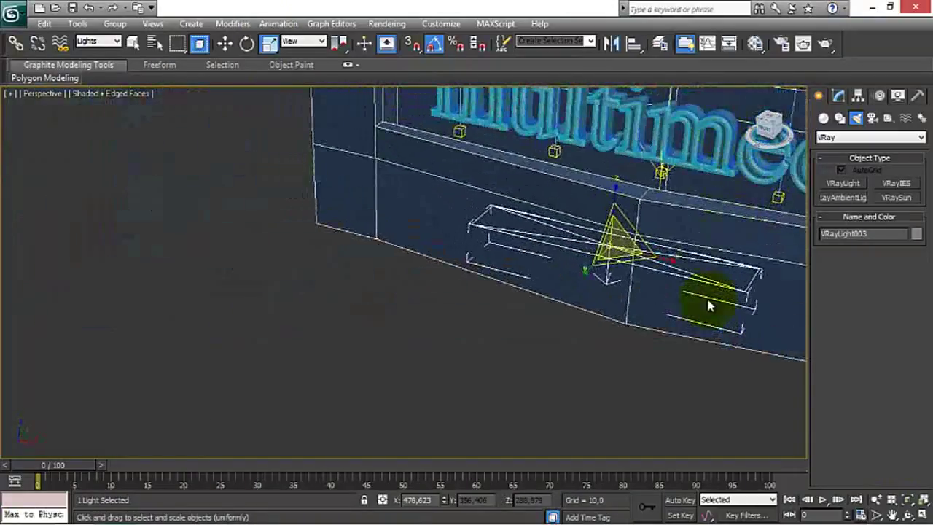
click(892, 514)
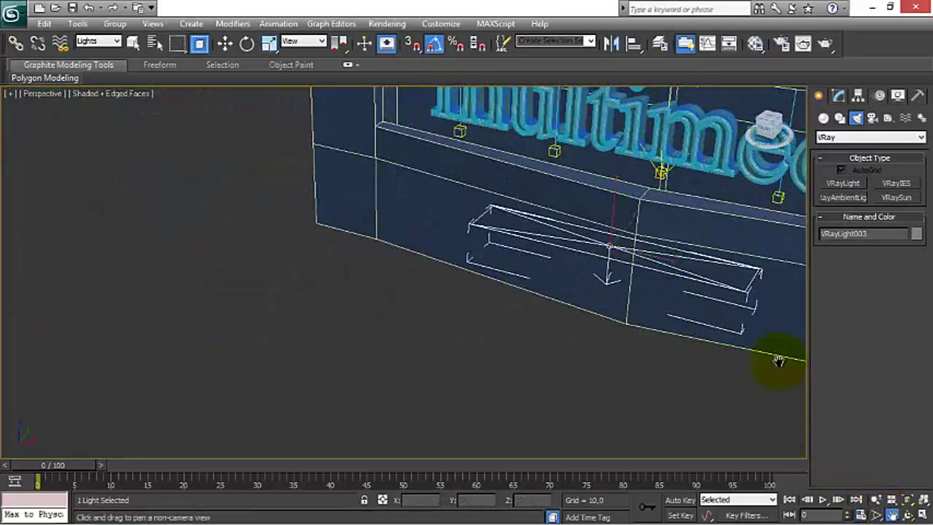
drag(775, 358, 427, 293)
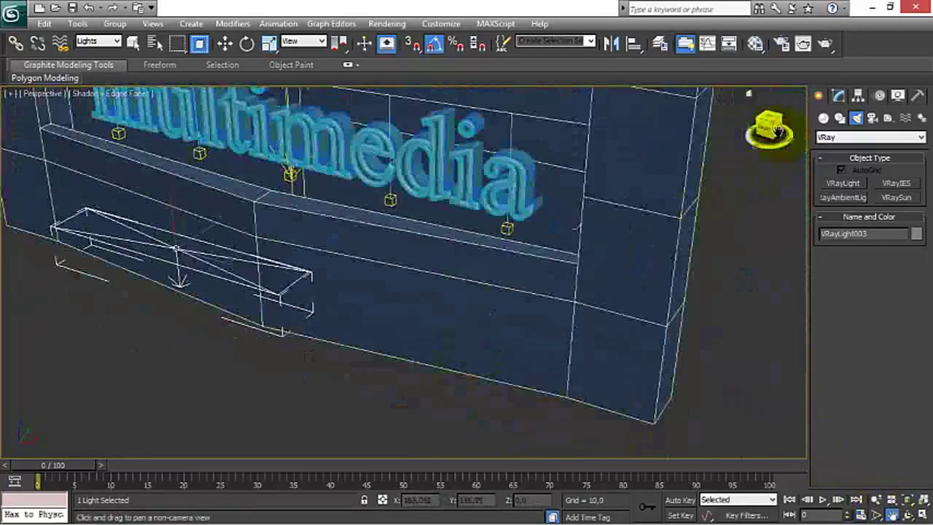
drag(771, 134, 774, 131)
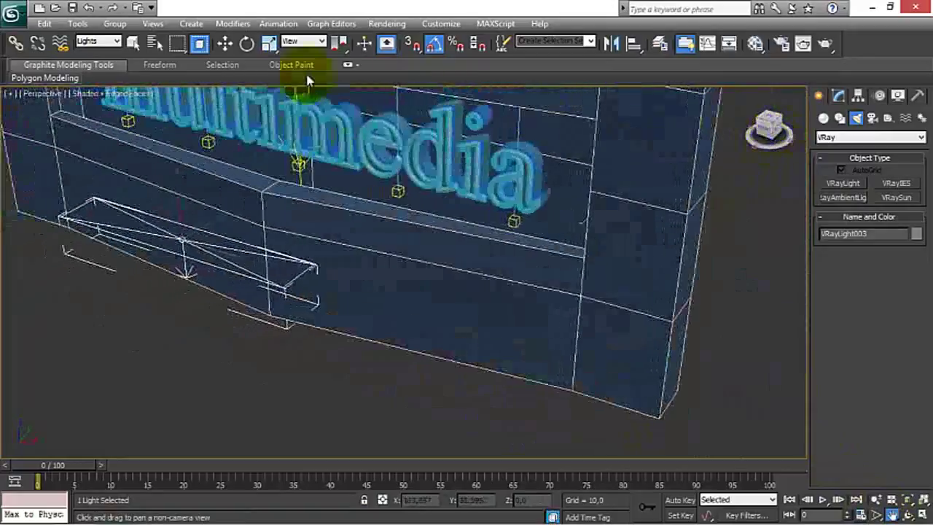
click(271, 44)
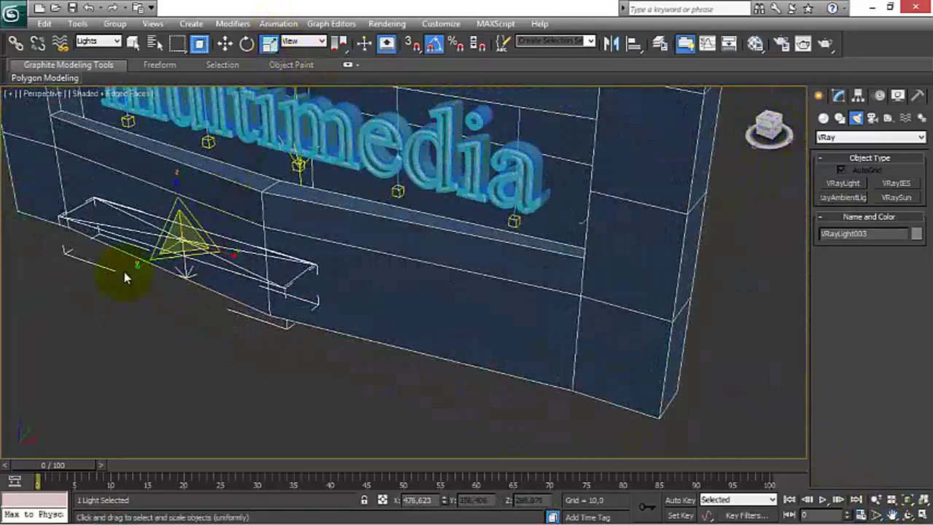
drag(133, 264, 118, 278)
drag(176, 181, 172, 150)
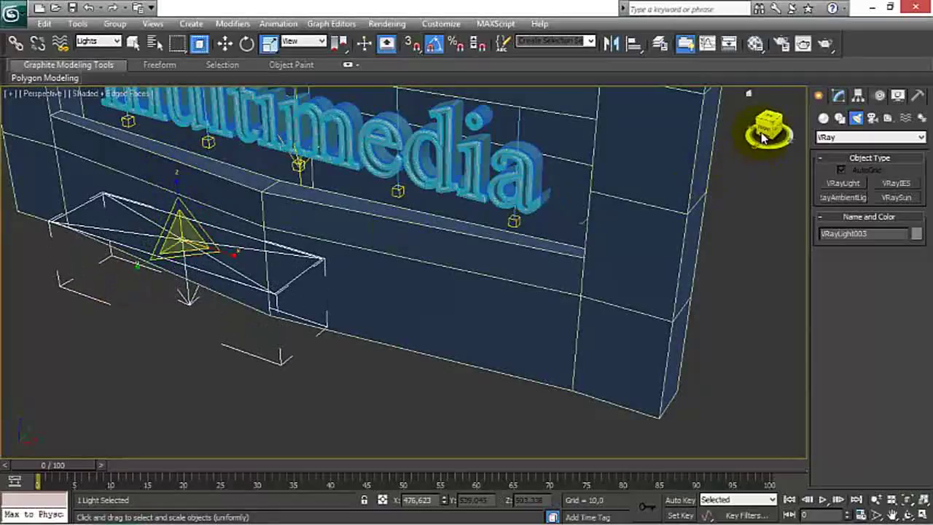
Move the enlarged plane light along the X axis to about X 0, in line with the wall's centre edge.
mouse_move(762, 135)
mouse_down()
mouse_move(720, 138)
mouse_move(751, 138)
mouse_move(768, 125)
mouse_up()
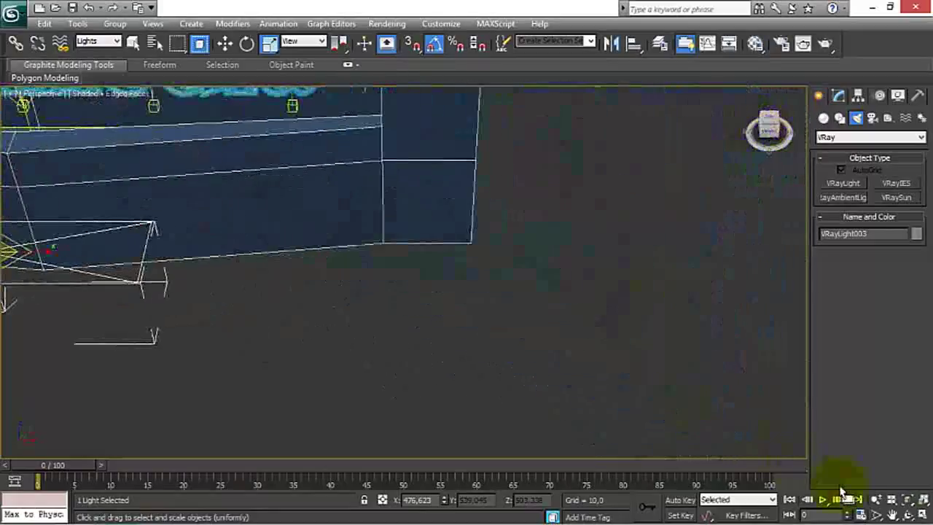
click(893, 516)
drag(293, 221, 762, 314)
drag(379, 231, 619, 270)
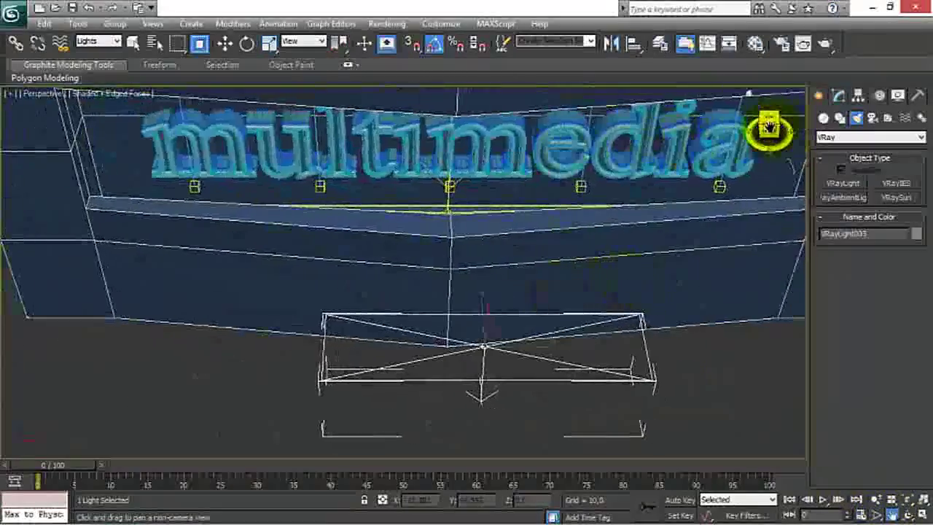
drag(679, 187, 614, 210)
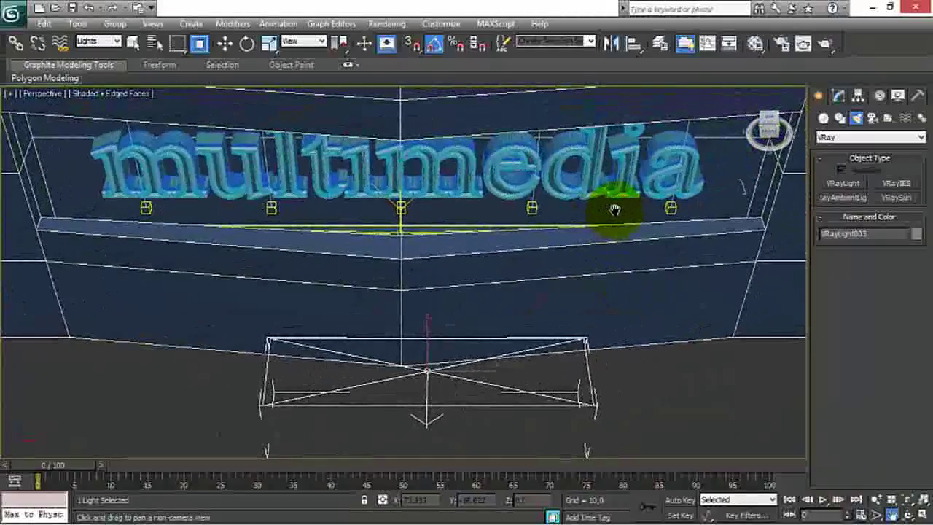
click(225, 43)
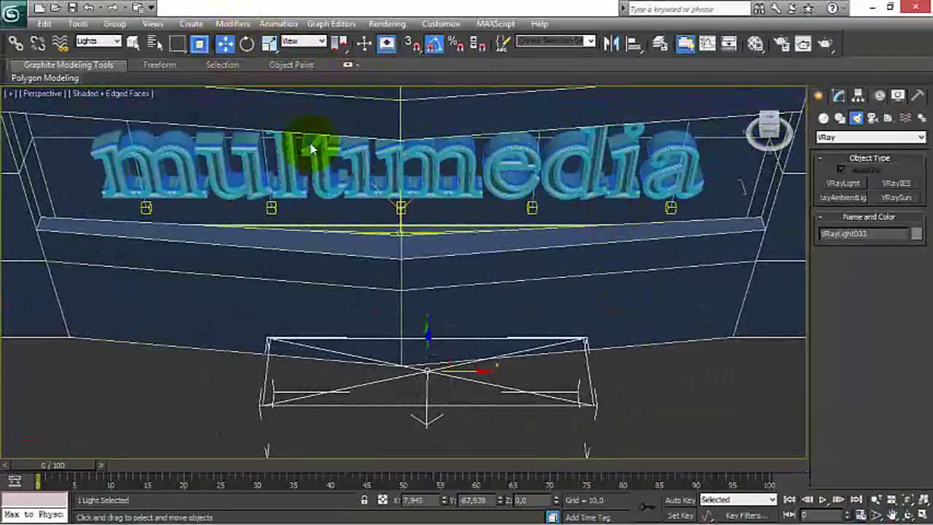
drag(476, 371, 455, 370)
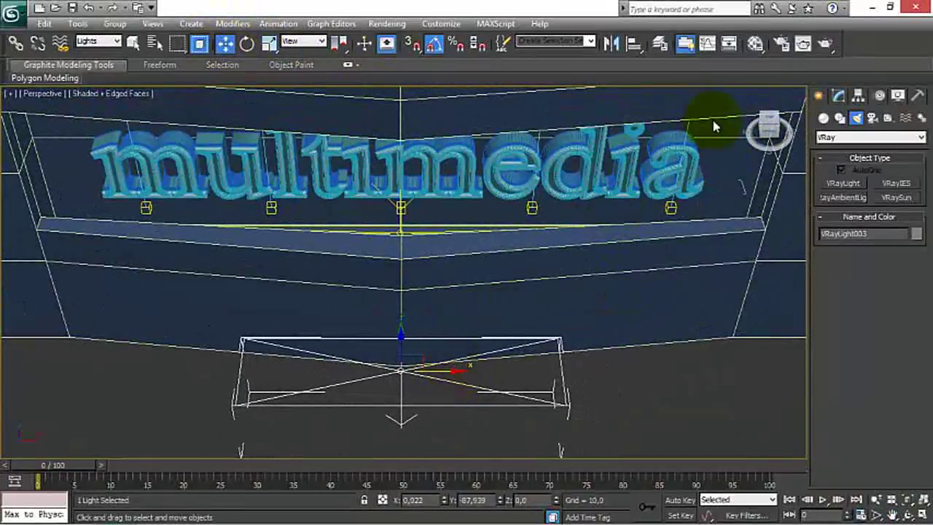
Rotate the plane light 45 degrees about the X axis, using angle snap, so it tilts toward the wall.
drag(770, 132, 704, 129)
alt+middle_drag(698, 127, 729, 130)
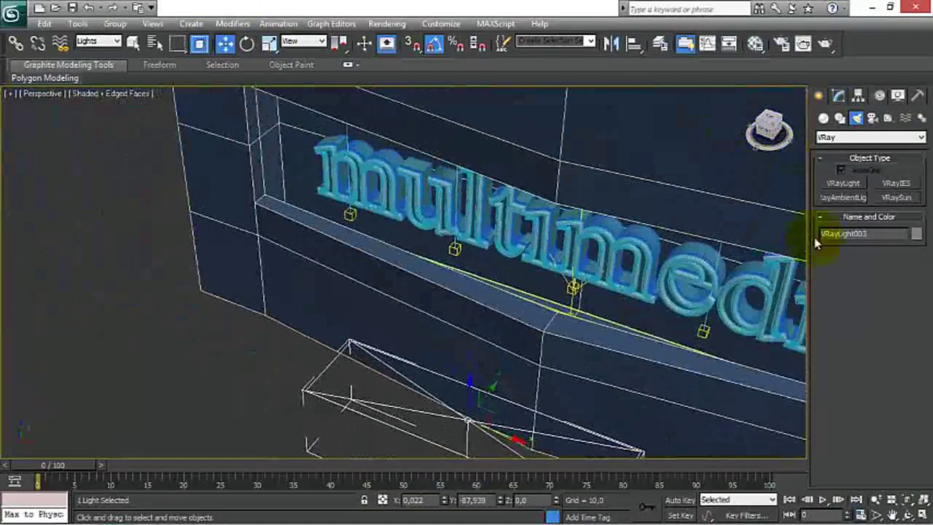
click(895, 515)
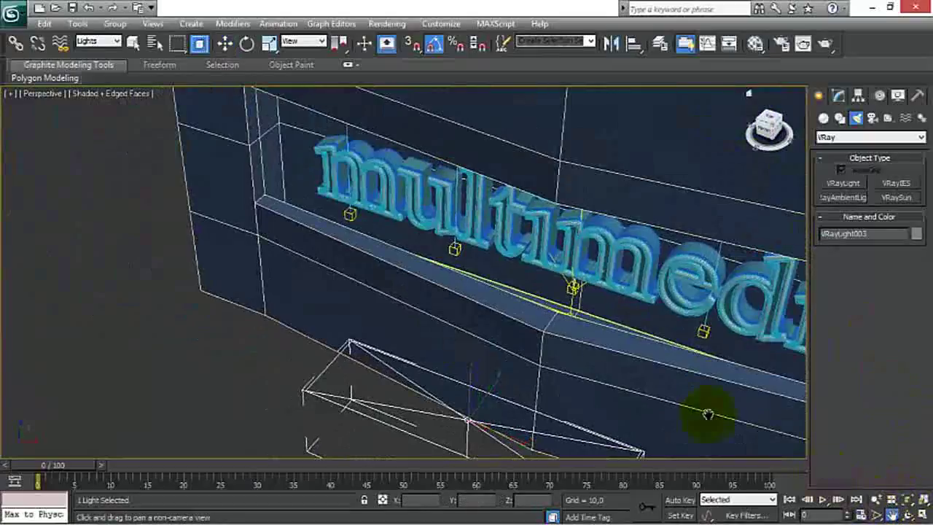
drag(708, 414, 606, 314)
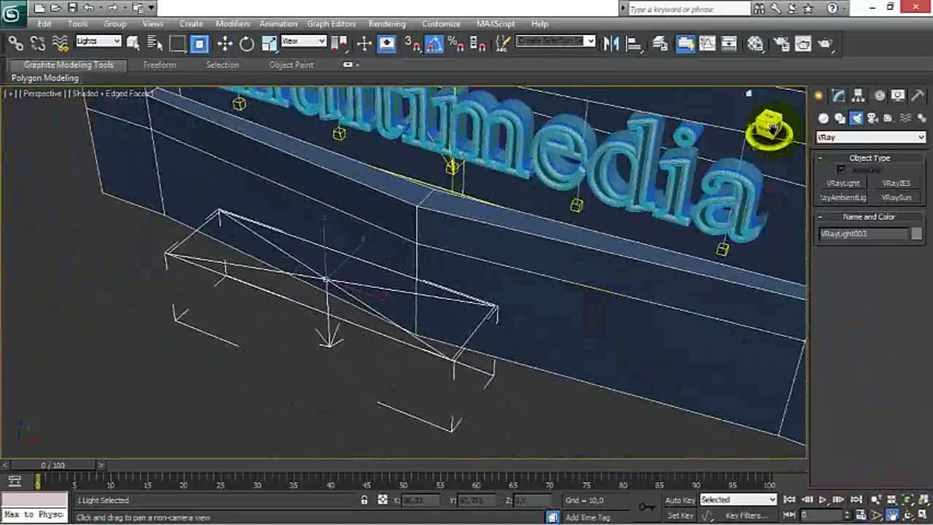
drag(765, 129, 423, 163)
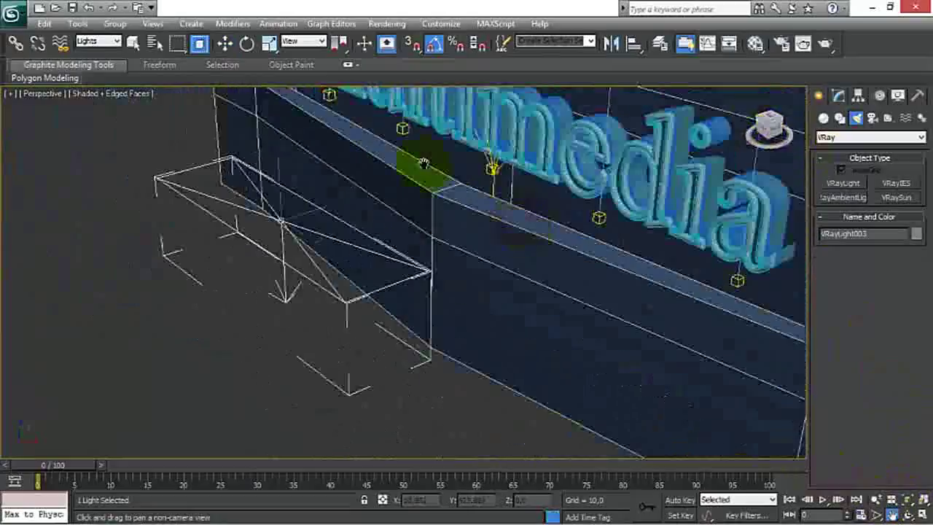
click(225, 45)
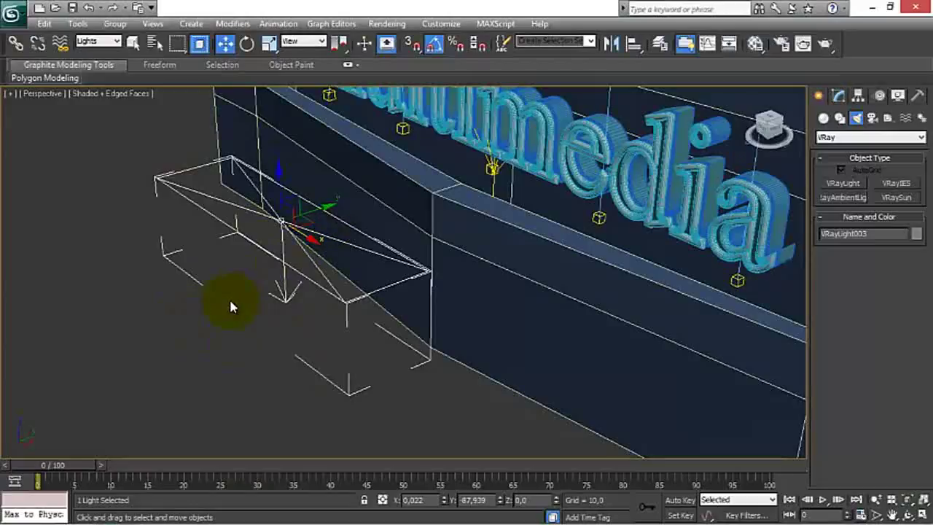
click(248, 44)
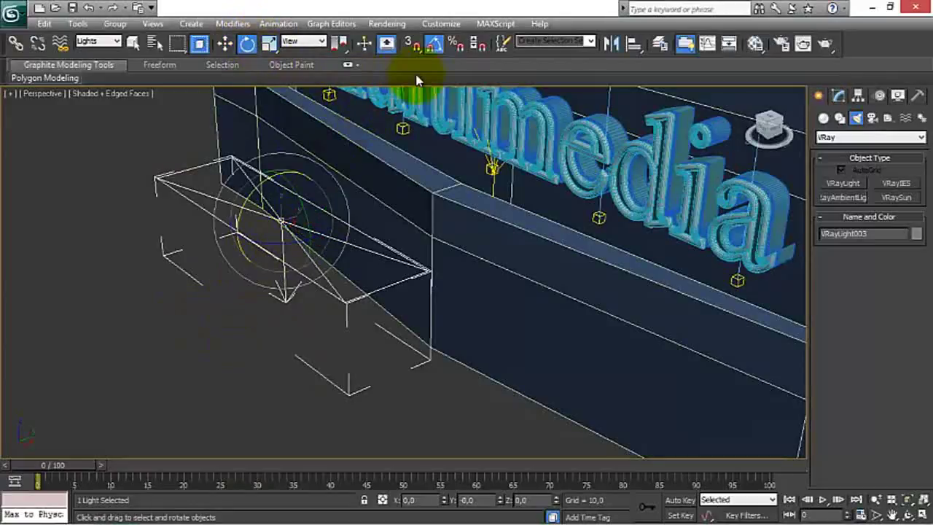
click(434, 42)
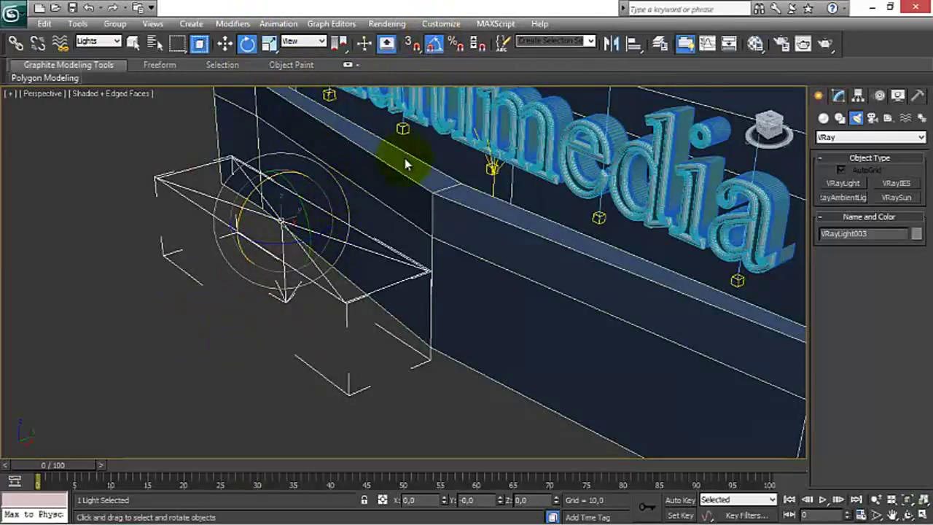
drag(779, 130, 463, 277)
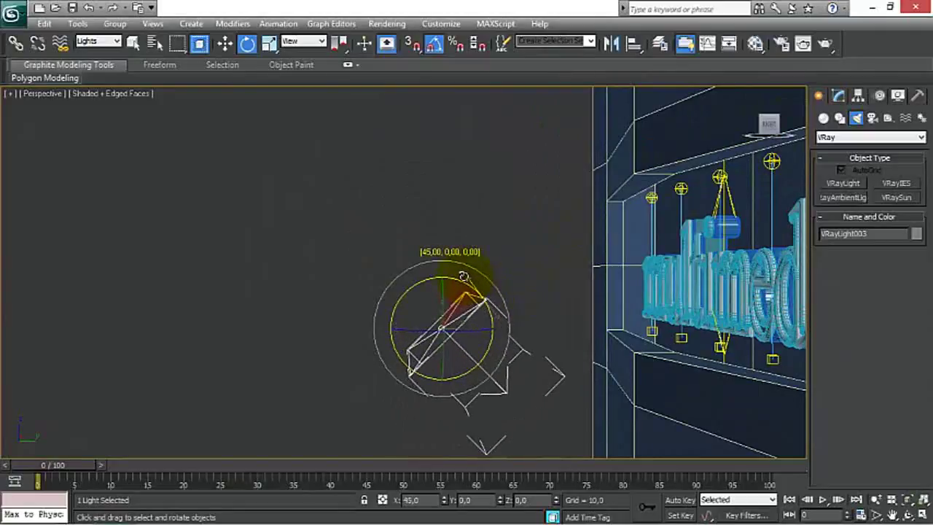
key(shift+z)
key(shift+z)
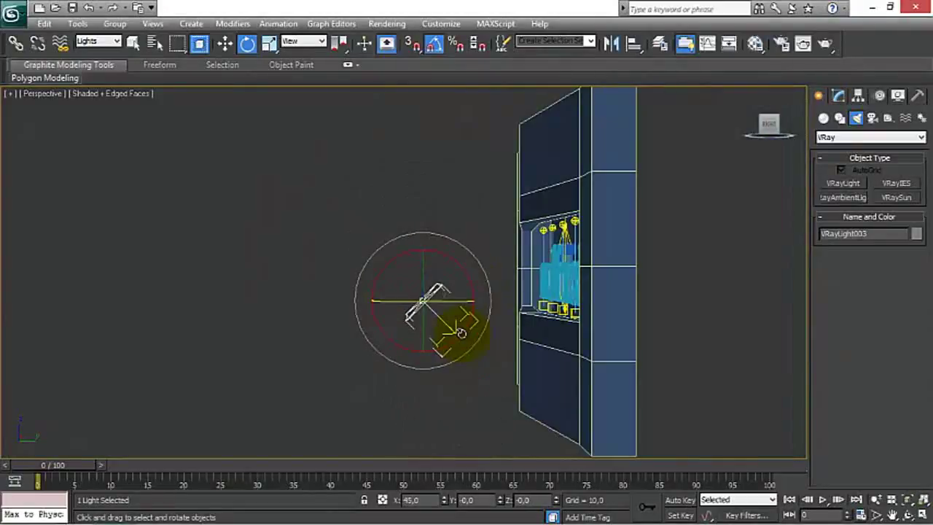
Raise the tilted plane light along the Z axis to about Z 85, above the lettering and aimed down at it.
click(225, 44)
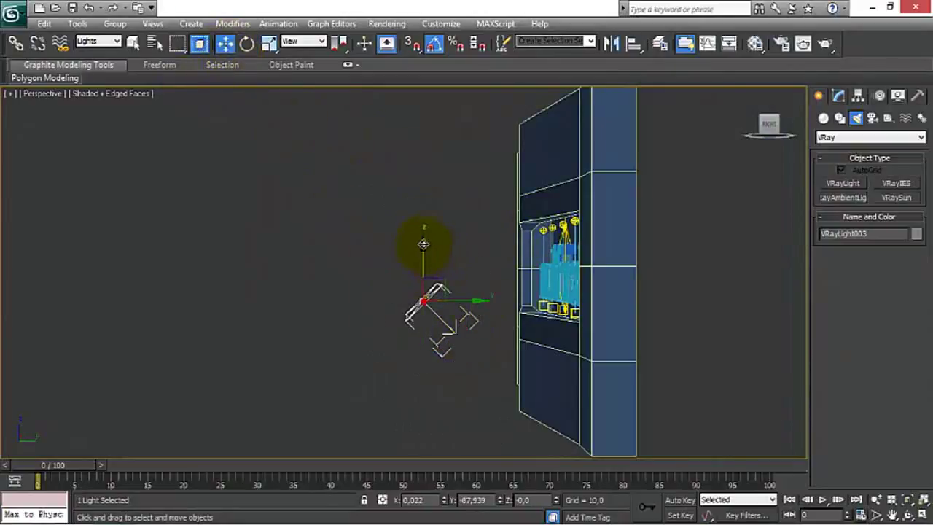
drag(423, 245, 433, 101)
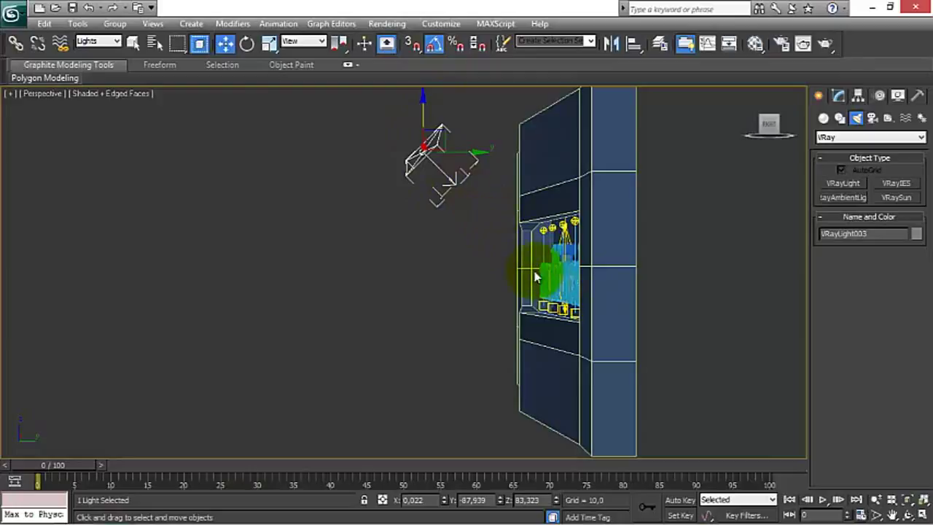
mouse_move(424, 103)
mouse_down()
mouse_move(423, 77)
mouse_move(422, 102)
mouse_up()
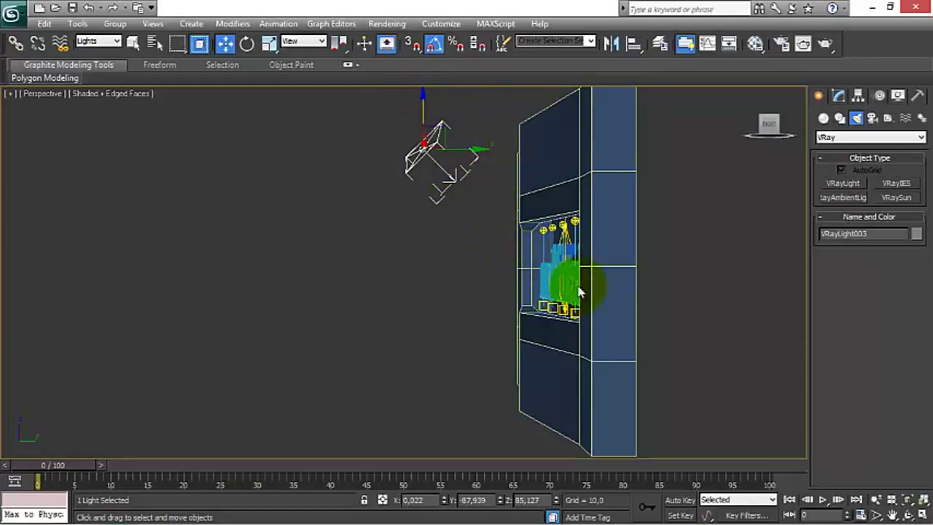
Stretch the plane light along the X axis by about 148% so it spans more of the lettering's width.
scroll(376, 259, down, 5)
scroll(376, 258, up, 3)
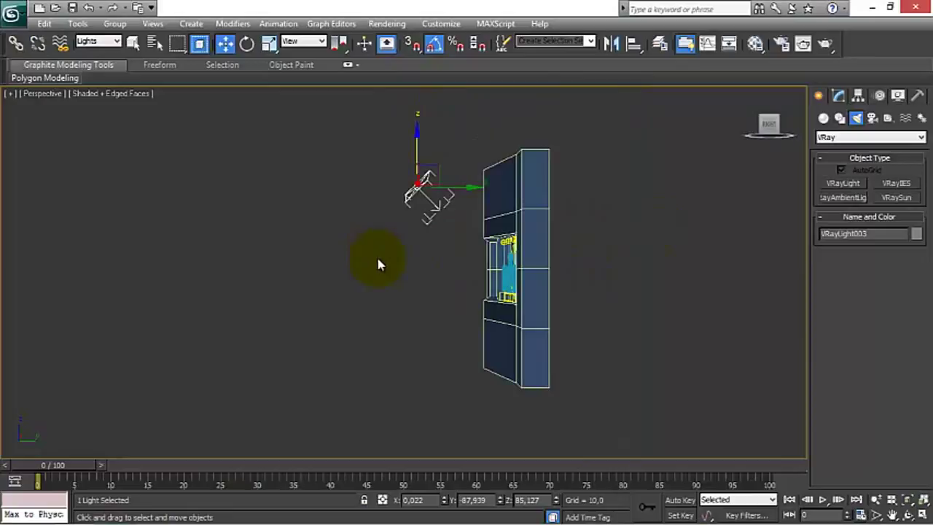
click(772, 127)
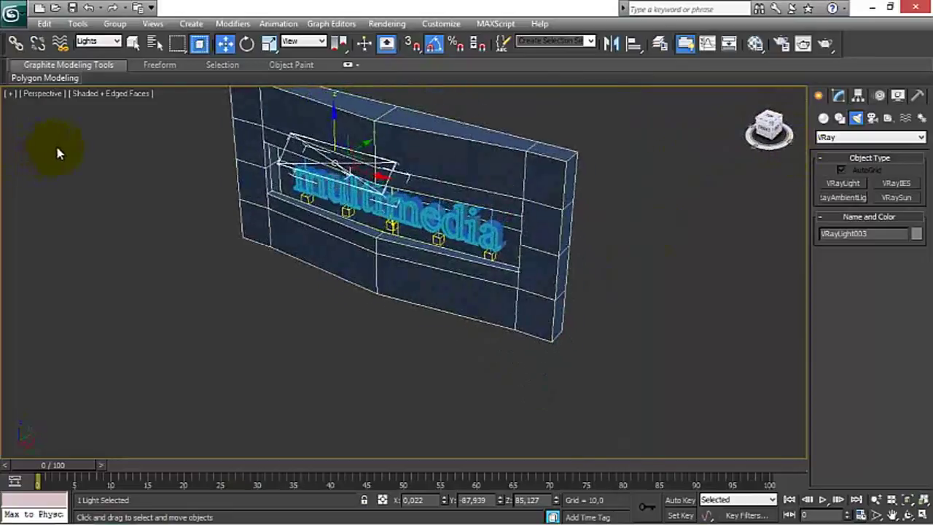
click(770, 132)
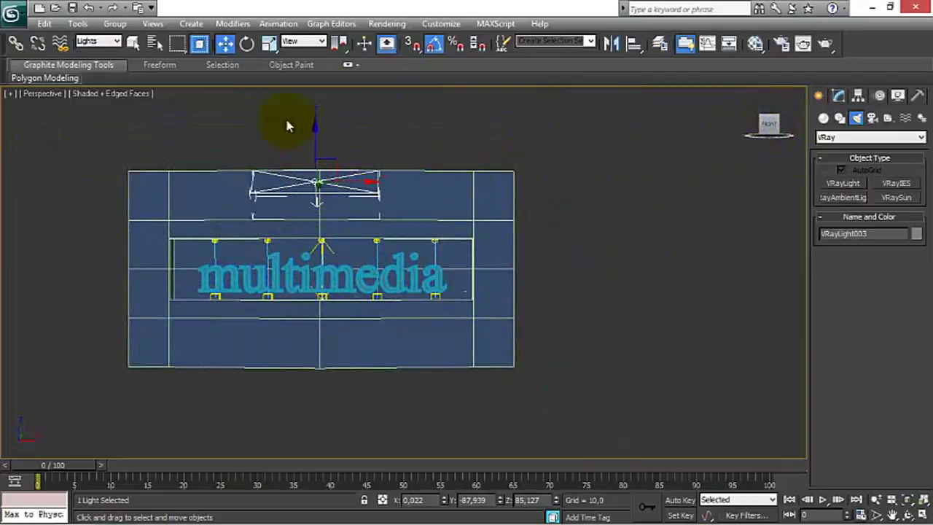
click(247, 46)
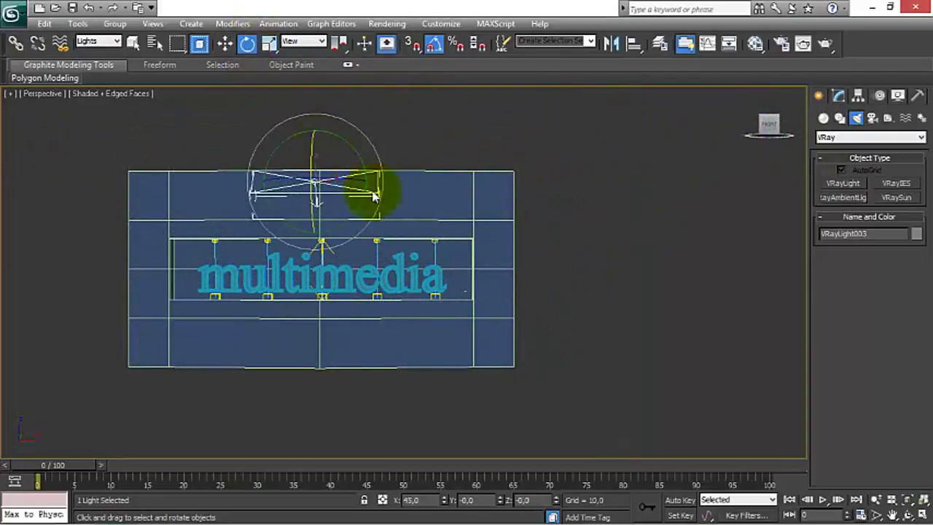
click(269, 44)
drag(379, 180, 402, 184)
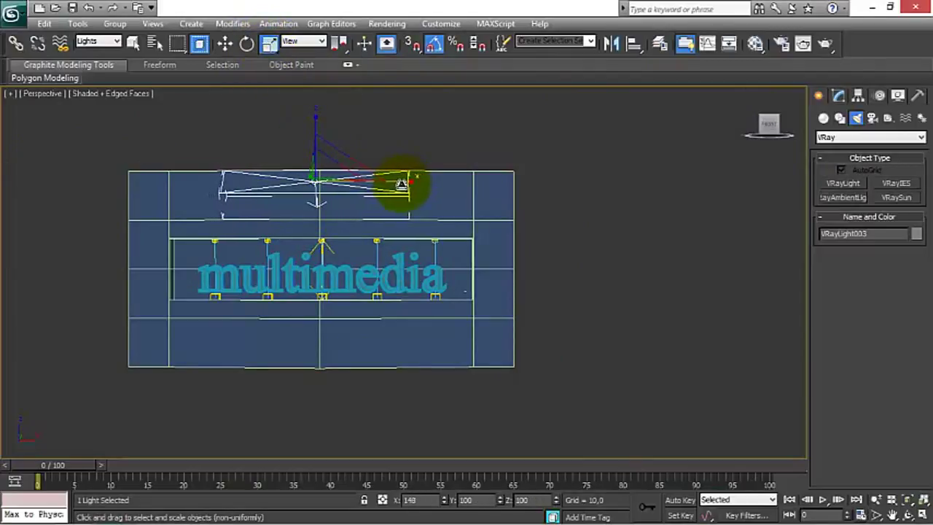
Set the plane light's intensity multiplier to 10.
drag(768, 134, 639, 140)
click(769, 127)
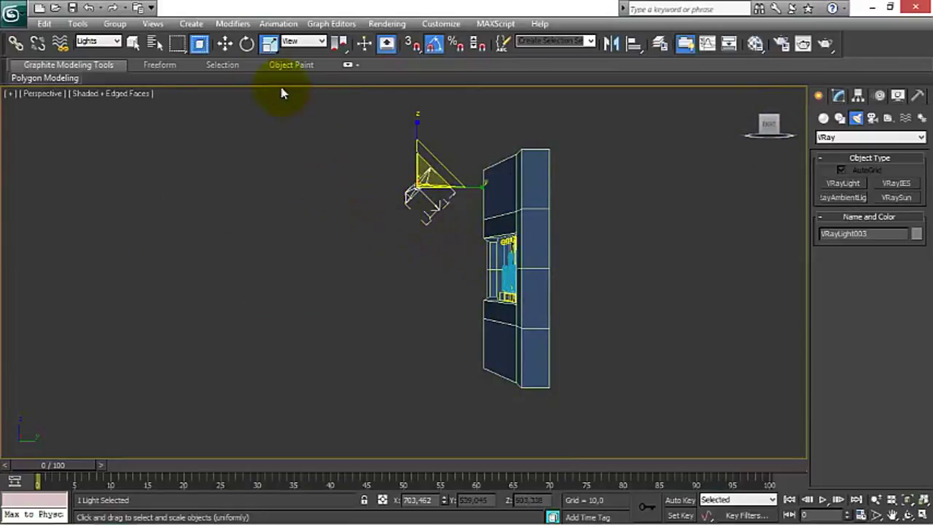
click(228, 46)
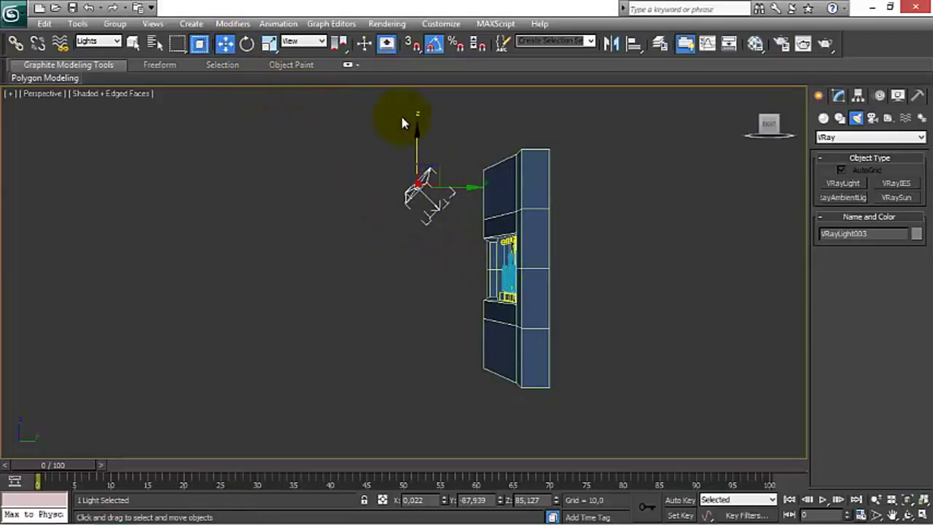
click(840, 96)
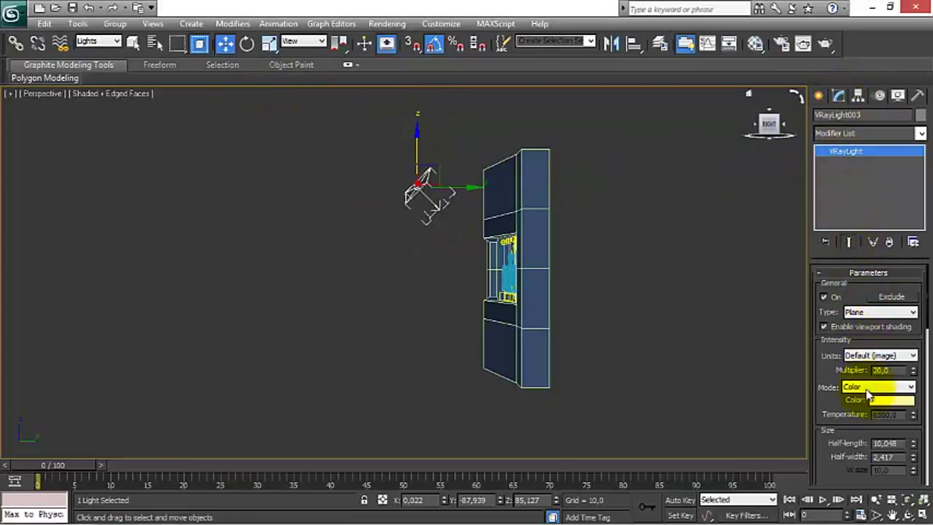
double_click(890, 371)
key(Return)
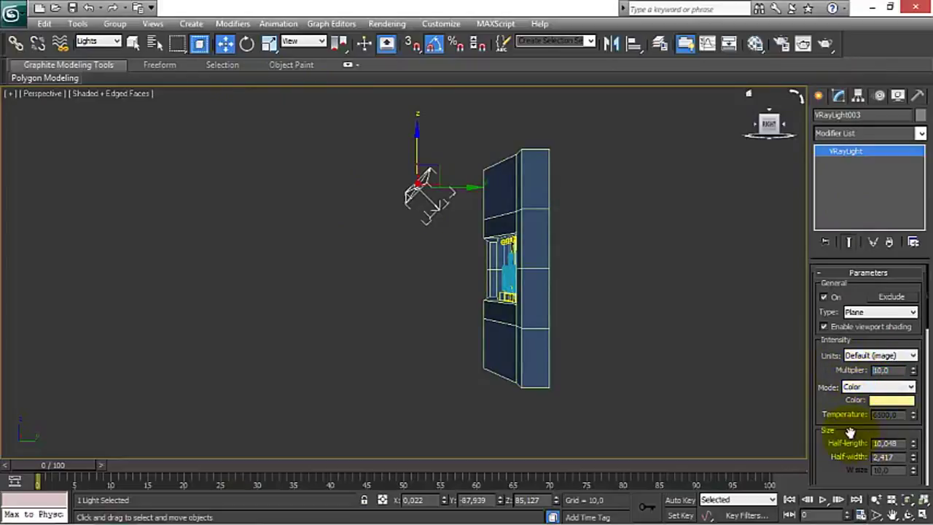
Make the upper plane light invisible in its VRay light options.
drag(849, 433, 859, 284)
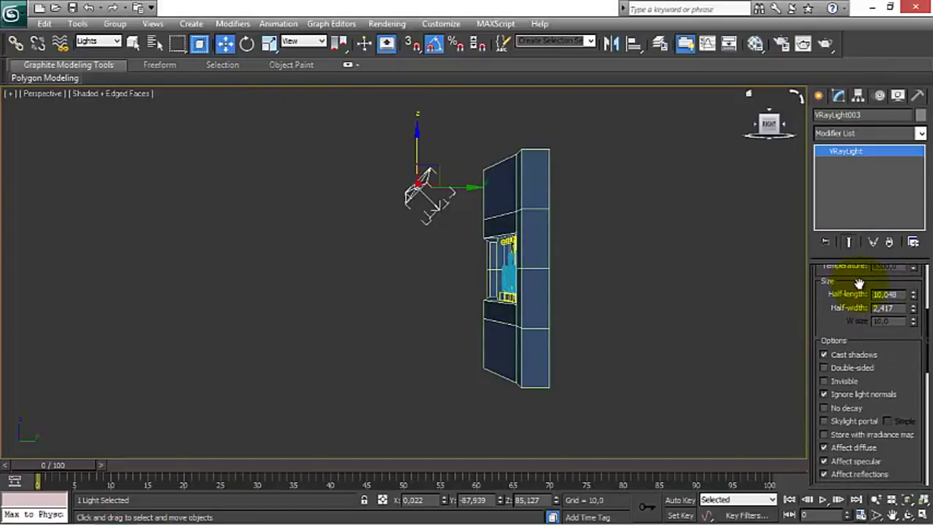
click(824, 381)
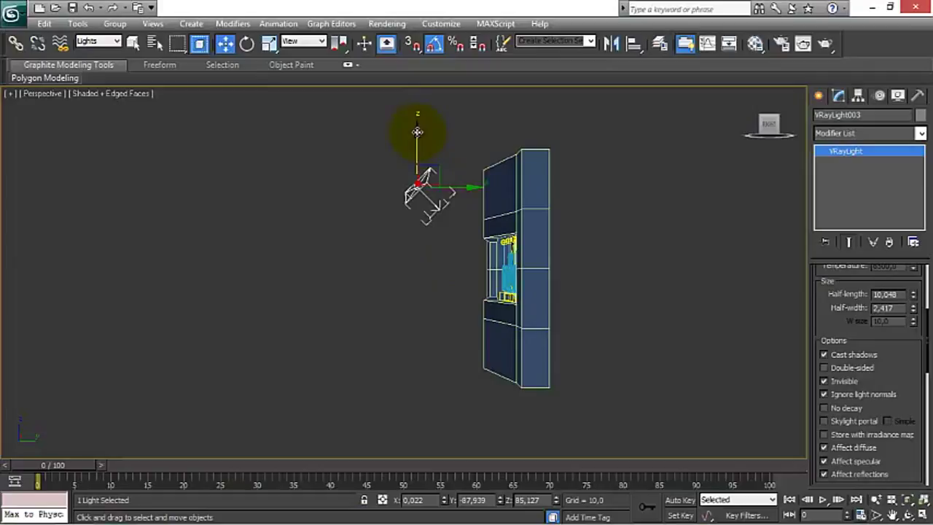
Clone the tilted plane light straight down along the Z axis by about 124 units, as one independent copy.
shift+drag(416, 132, 428, 284)
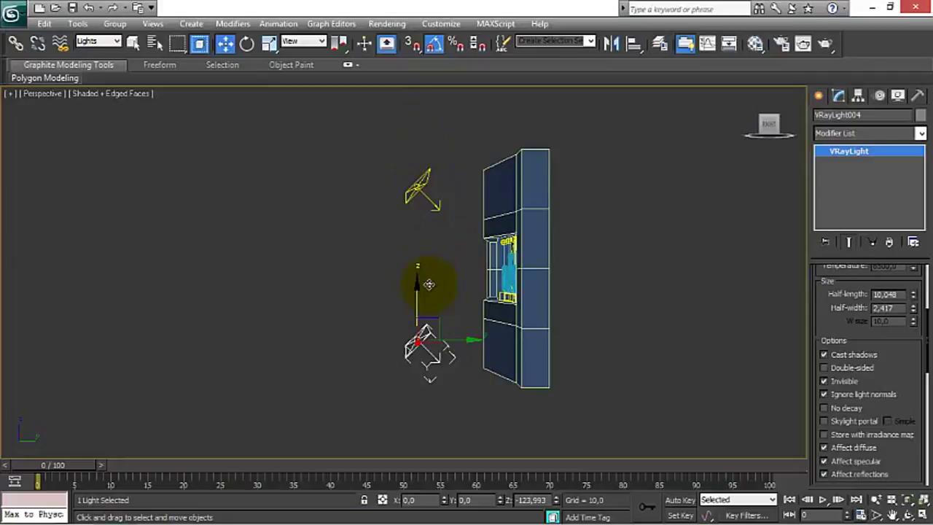
shift+drag(428, 290, 429, 290)
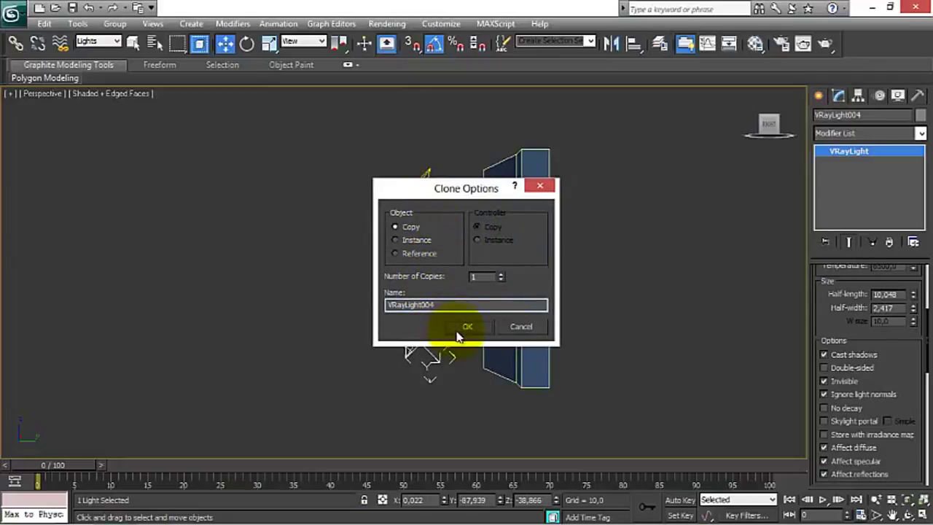
click(467, 328)
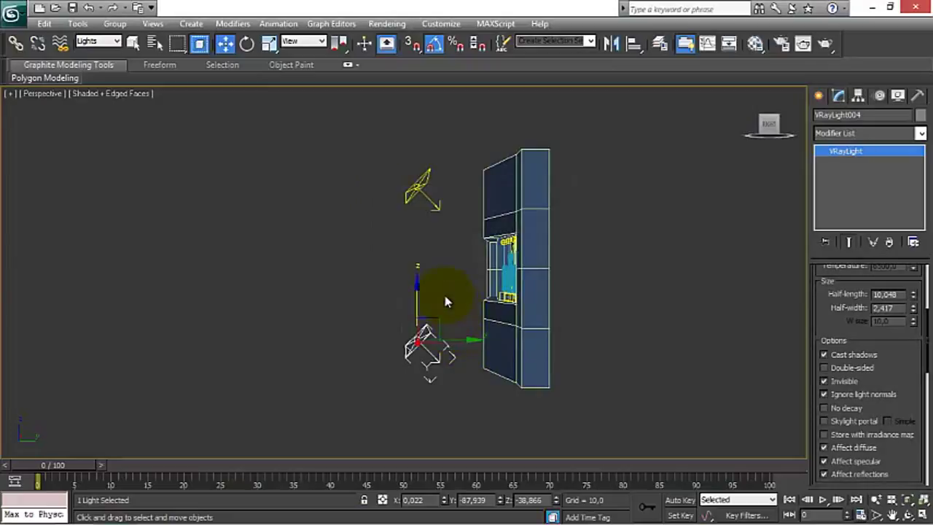
Rotate the copied lower plane light about the X axis so it tilts upward toward the wall.
click(247, 44)
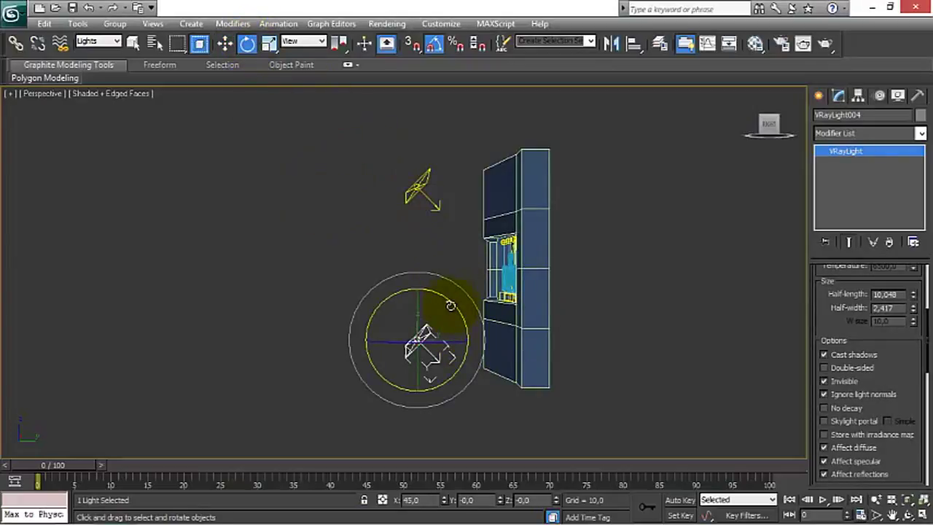
drag(446, 300, 406, 276)
Move the lower plane light farther from the wall and lower, to about Y -107 and Z -51, aimed up at the lettering.
click(225, 44)
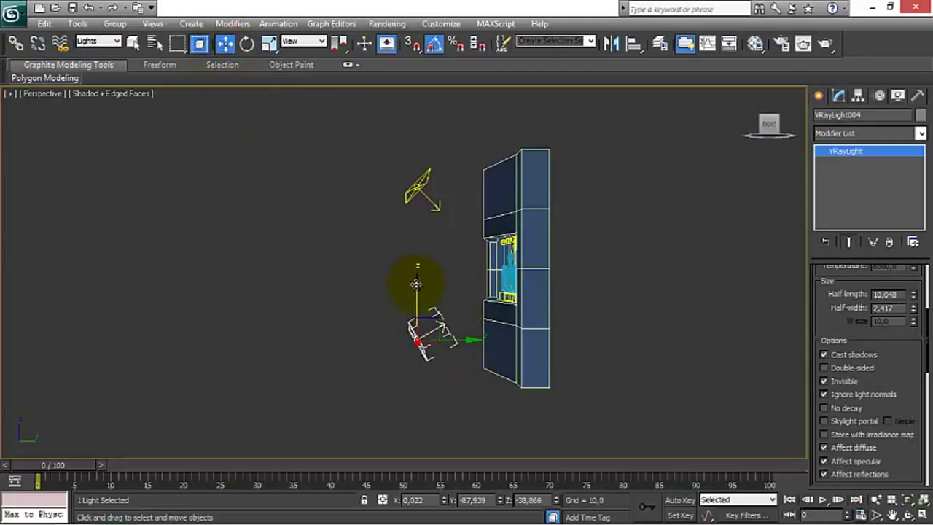
mouse_move(415, 284)
mouse_down()
mouse_move(414, 293)
mouse_move(413, 262)
mouse_move(417, 271)
mouse_up()
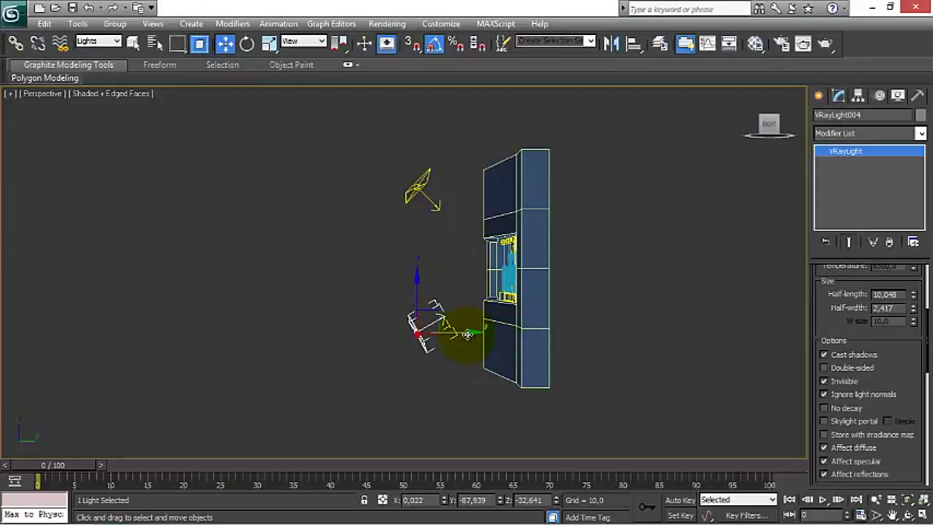
drag(467, 334, 442, 335)
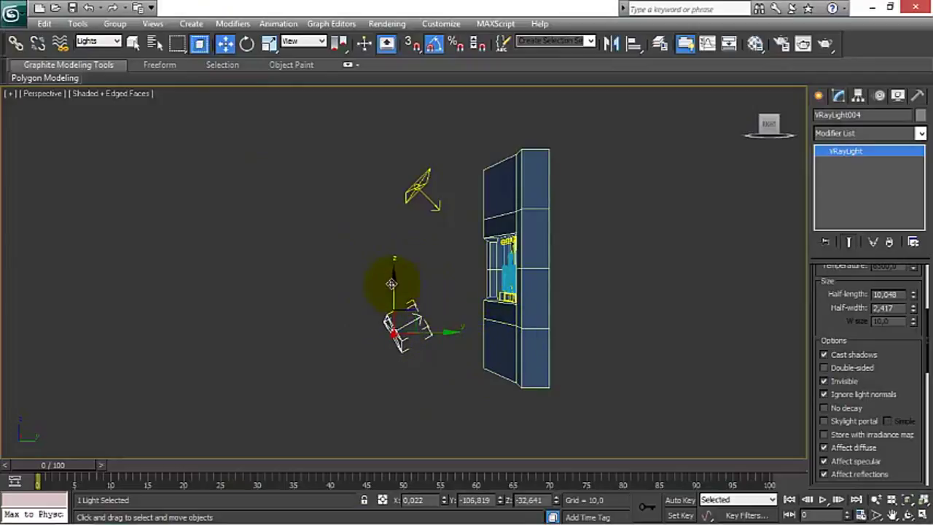
drag(392, 284, 395, 308)
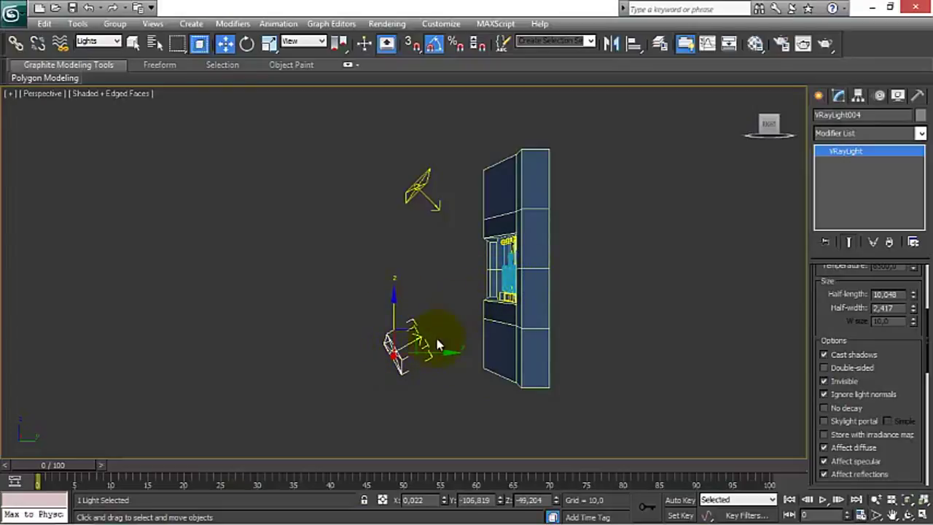
mouse_move(774, 126)
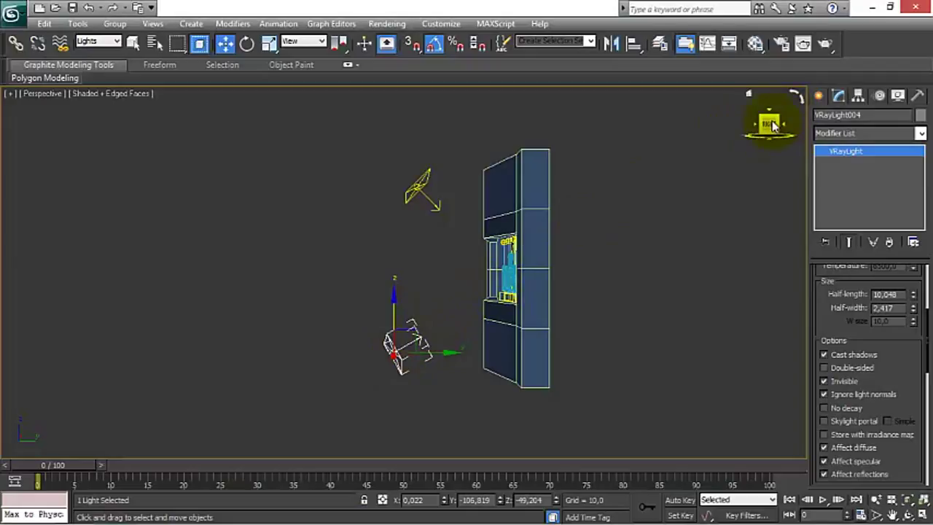
mouse_move(778, 133)
mouse_down()
mouse_move(16, 141)
mouse_move(787, 125)
mouse_move(766, 124)
mouse_move(775, 125)
mouse_up()
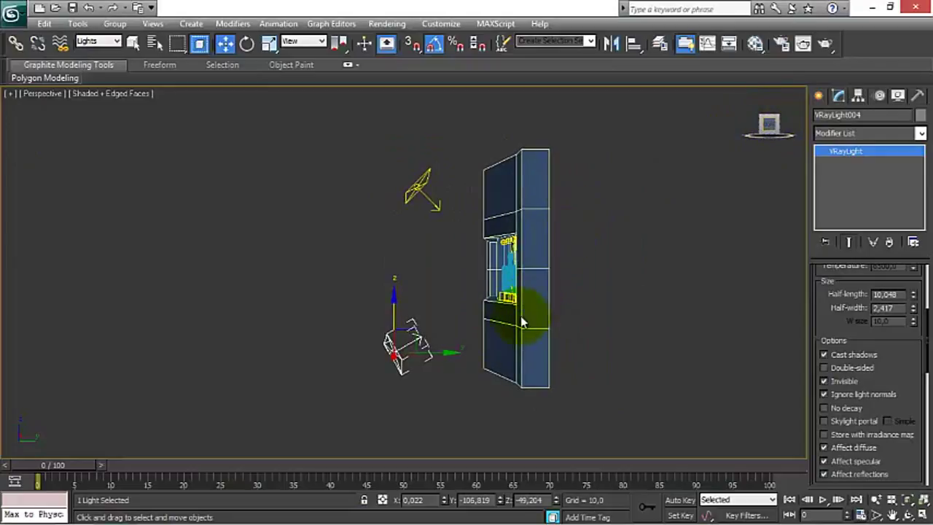
drag(395, 295, 392, 275)
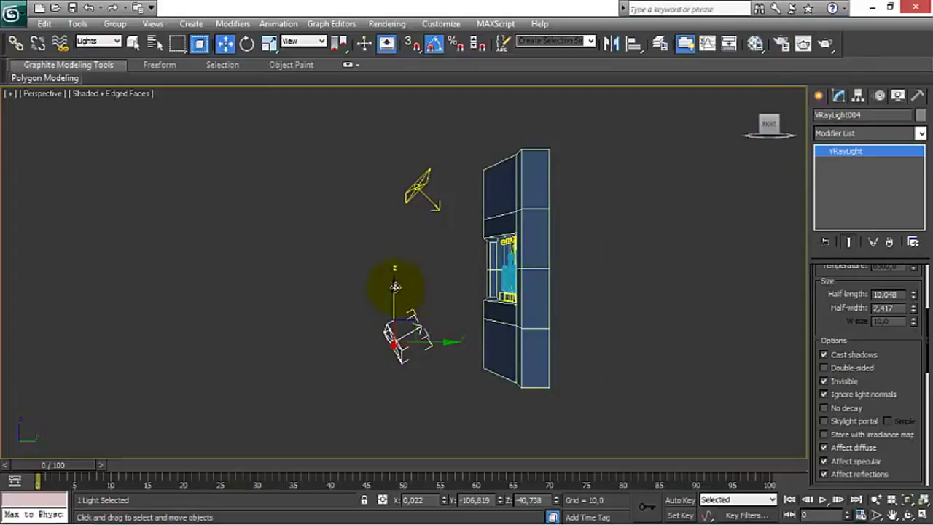
drag(393, 286, 393, 299)
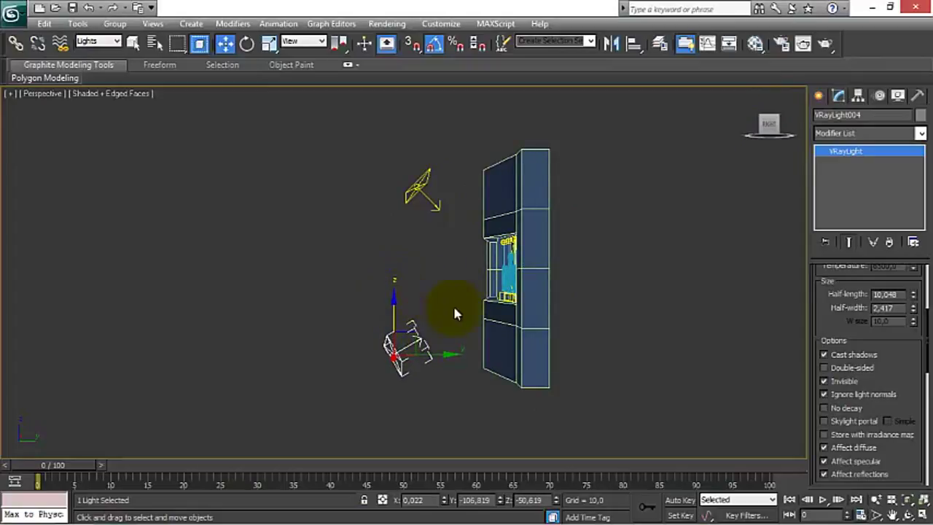